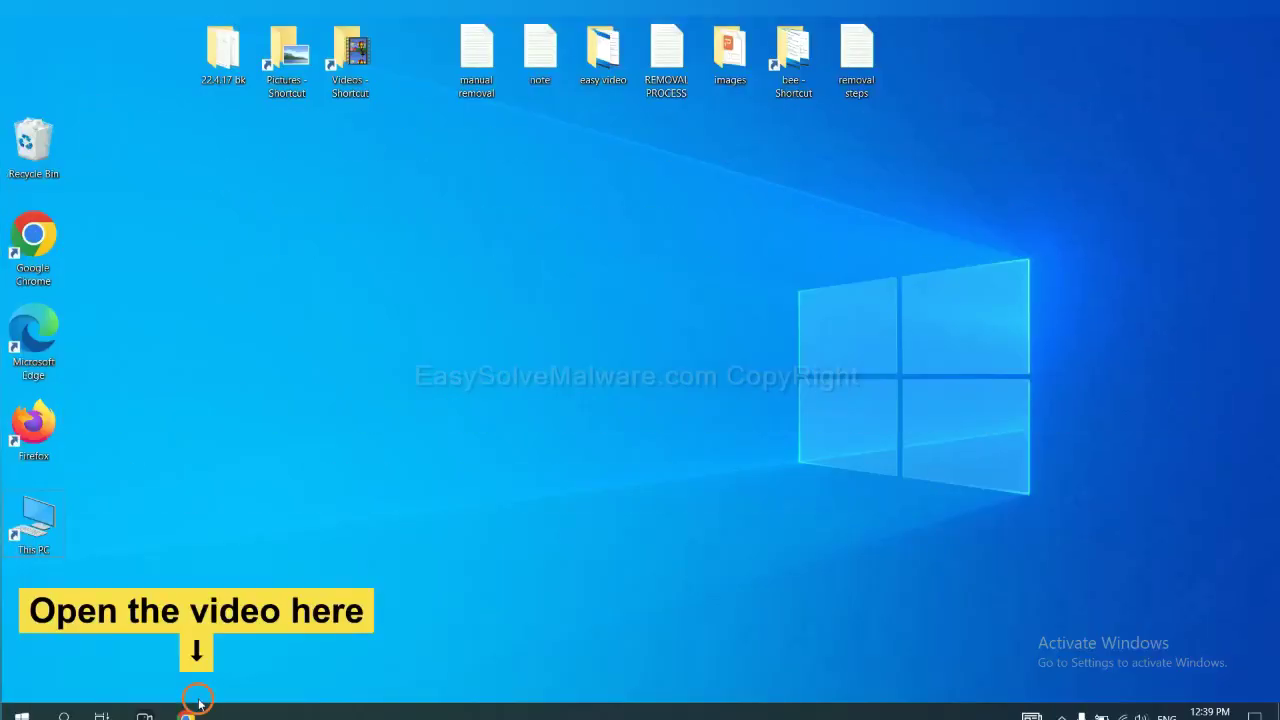
Open the guide page from the video description link in Chrome
left_click(197, 714)
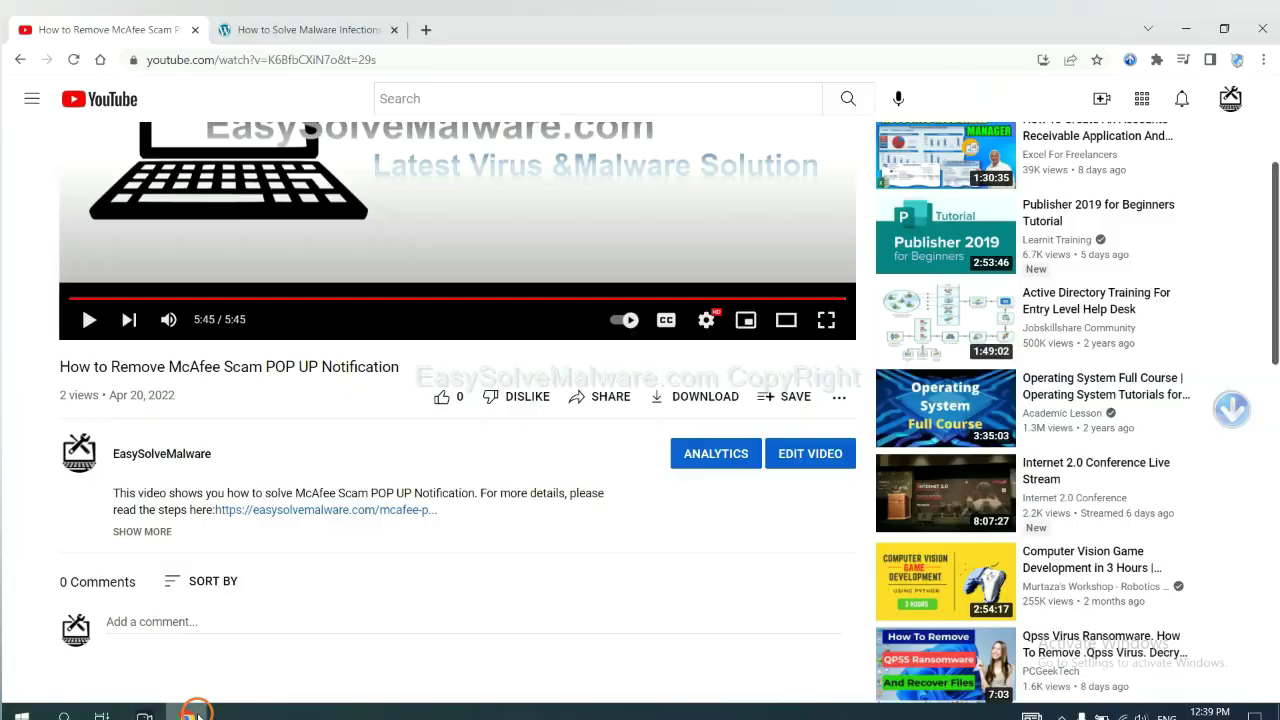
left_click(355, 510)
scroll(1273, 350, "down", 3)
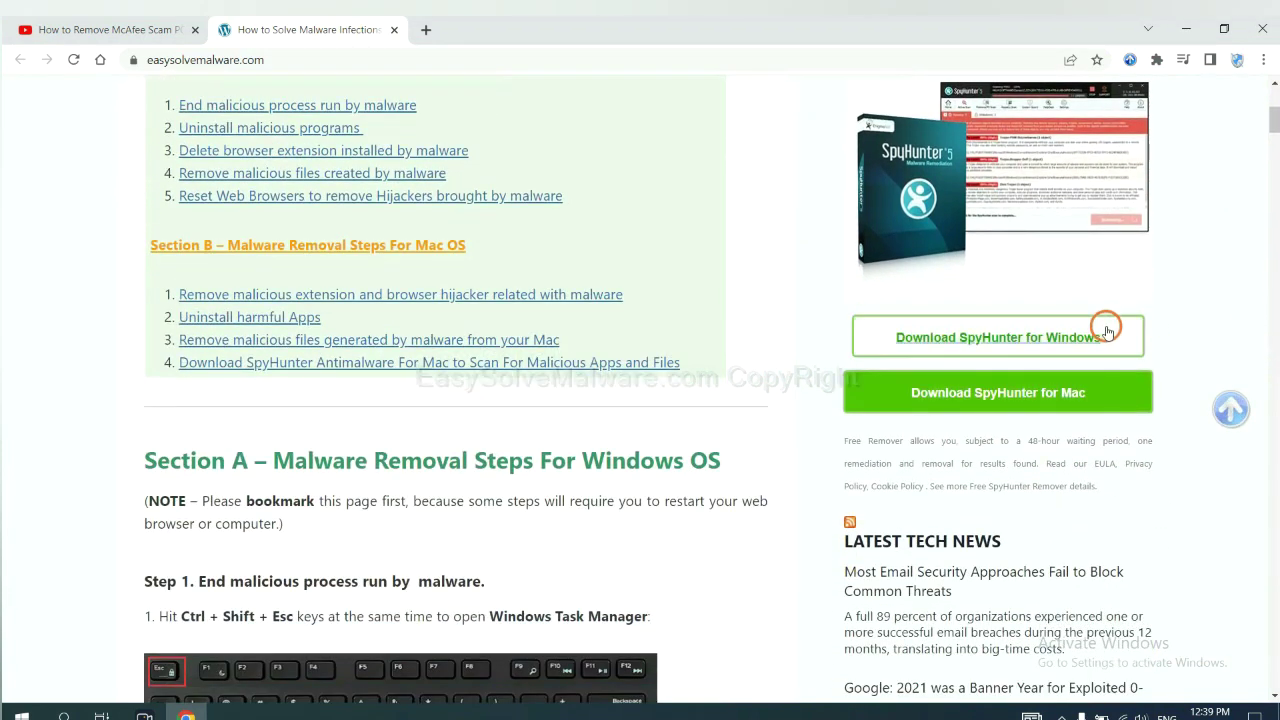
Download the SpyHunter for Windows installer and launch the downloaded .exe
left_click(1086, 333)
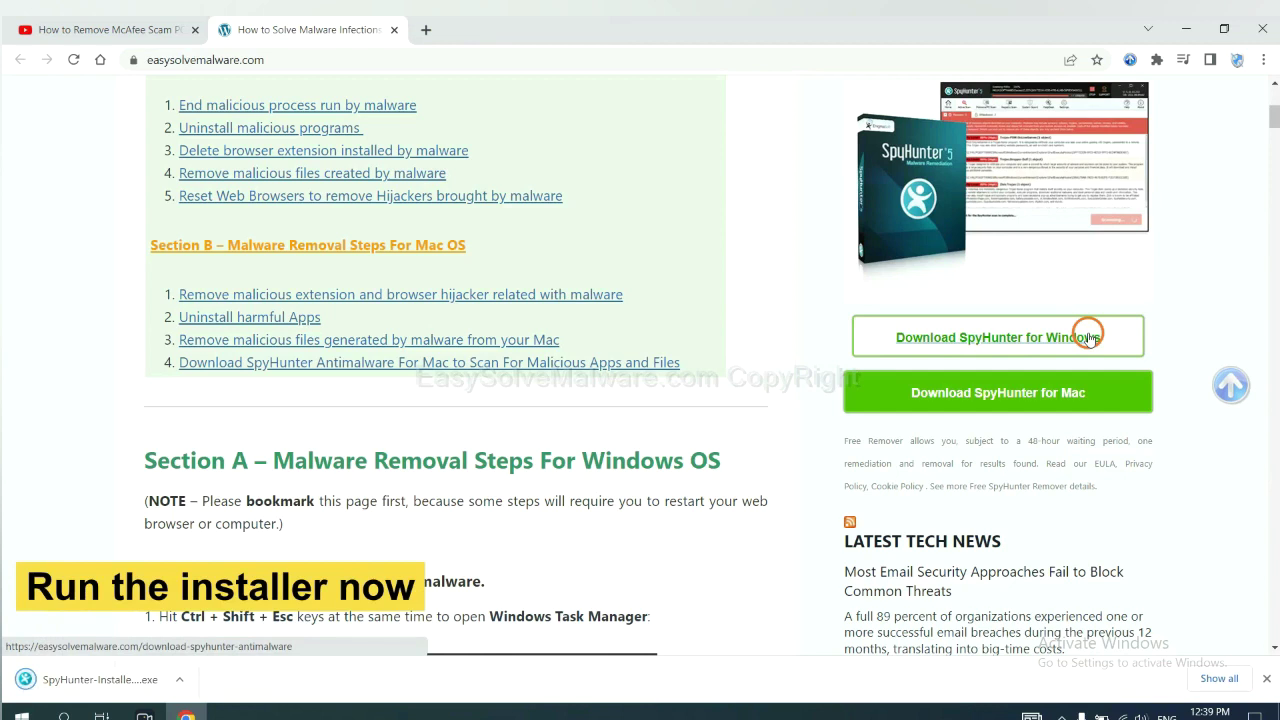
left_click(80, 680)
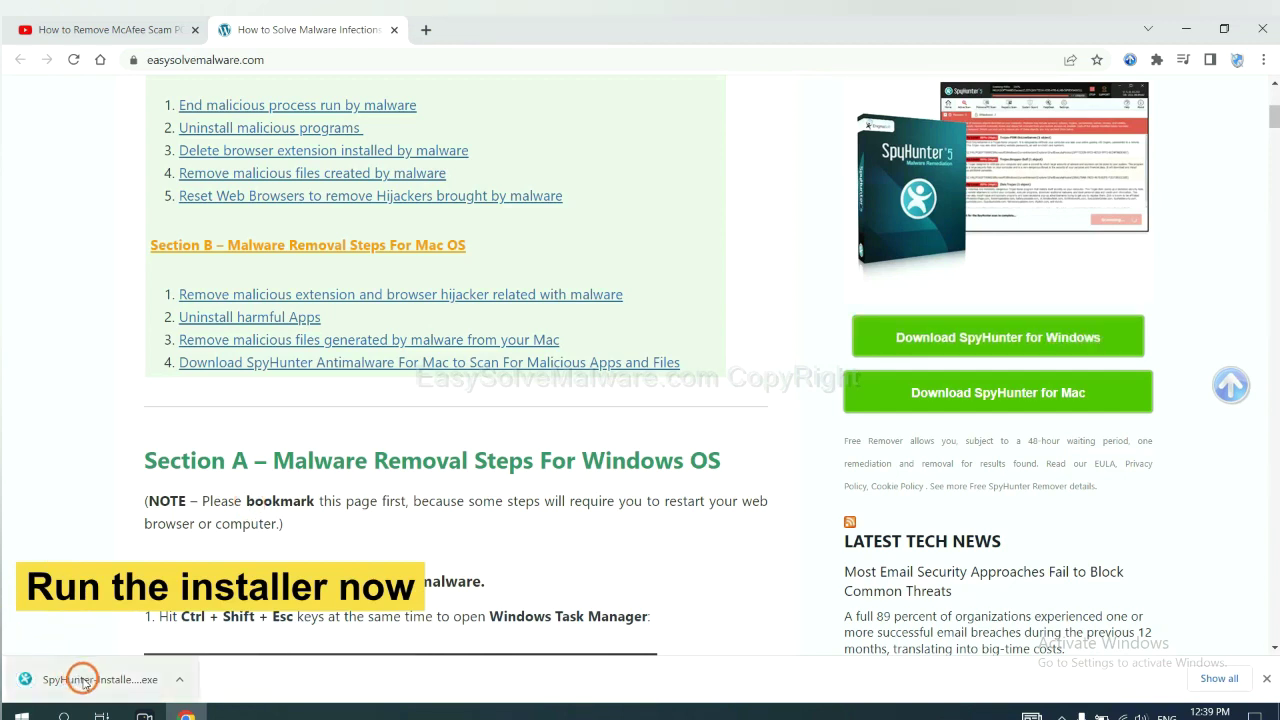
left_click(83, 679)
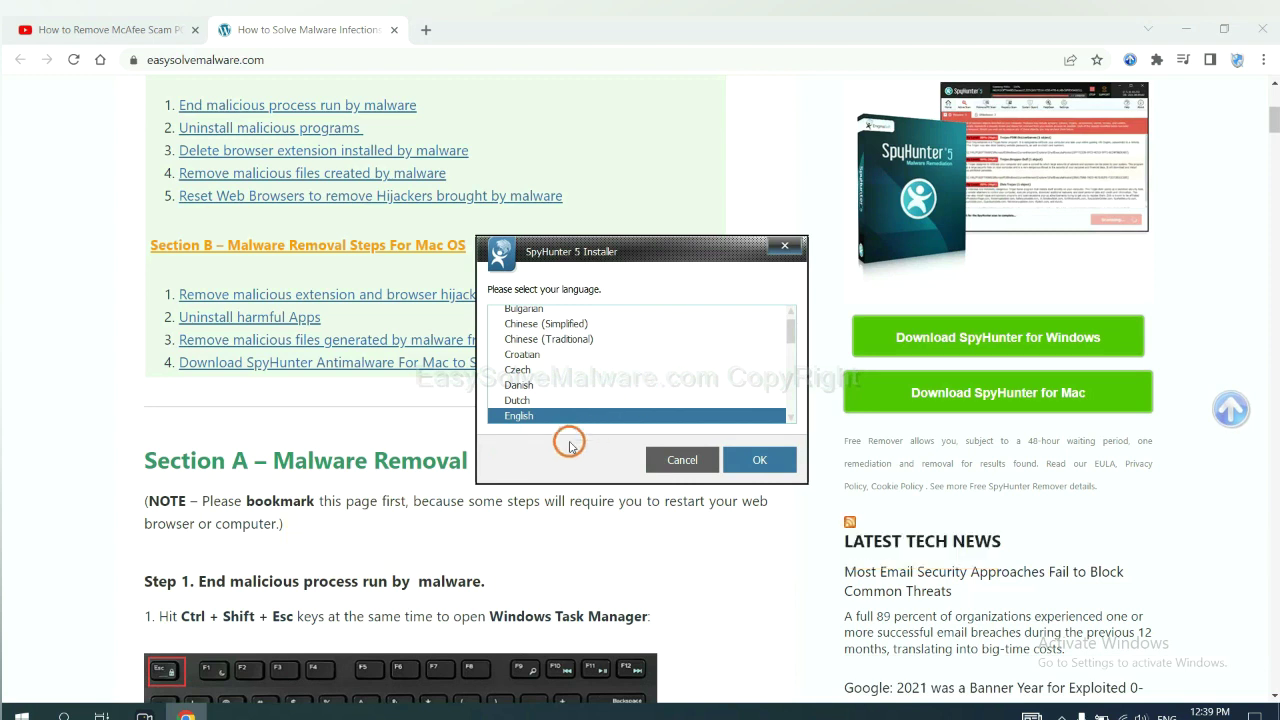
Choose English, accept the EULA and Privacy Policy, and start installing SpyHunter 5
left_click(740, 458)
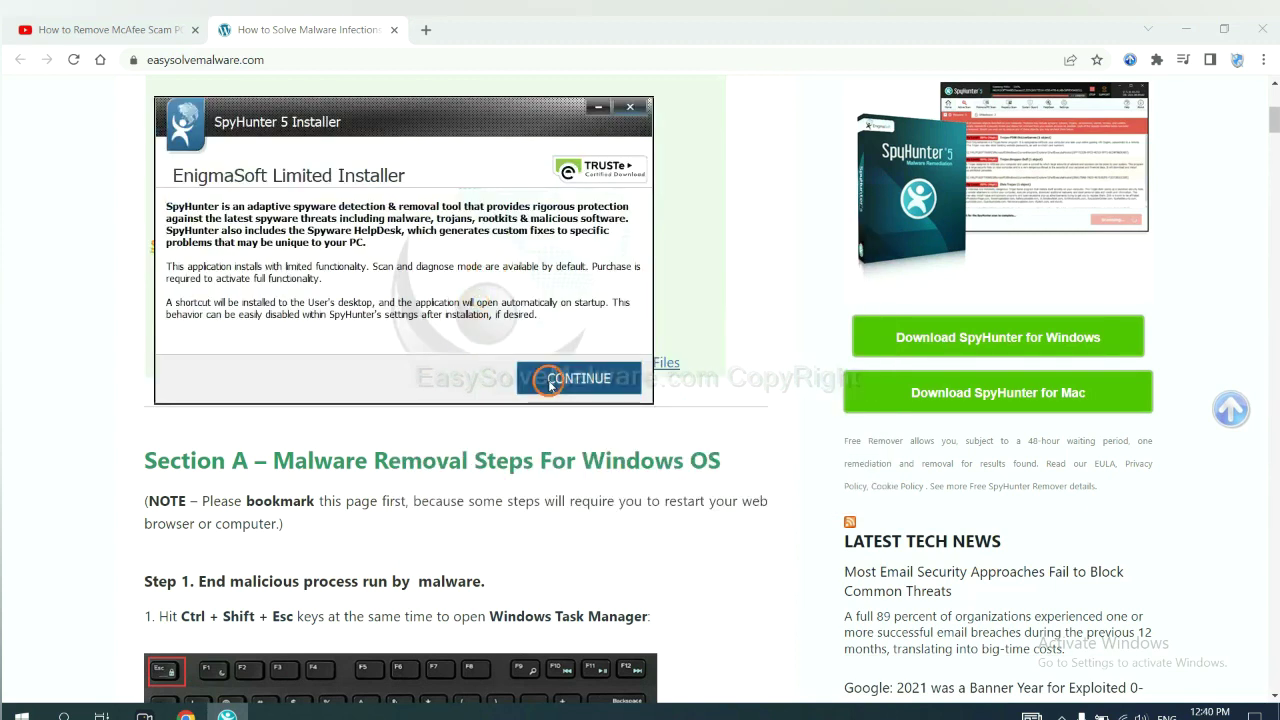
left_click(546, 381)
left_click(414, 336)
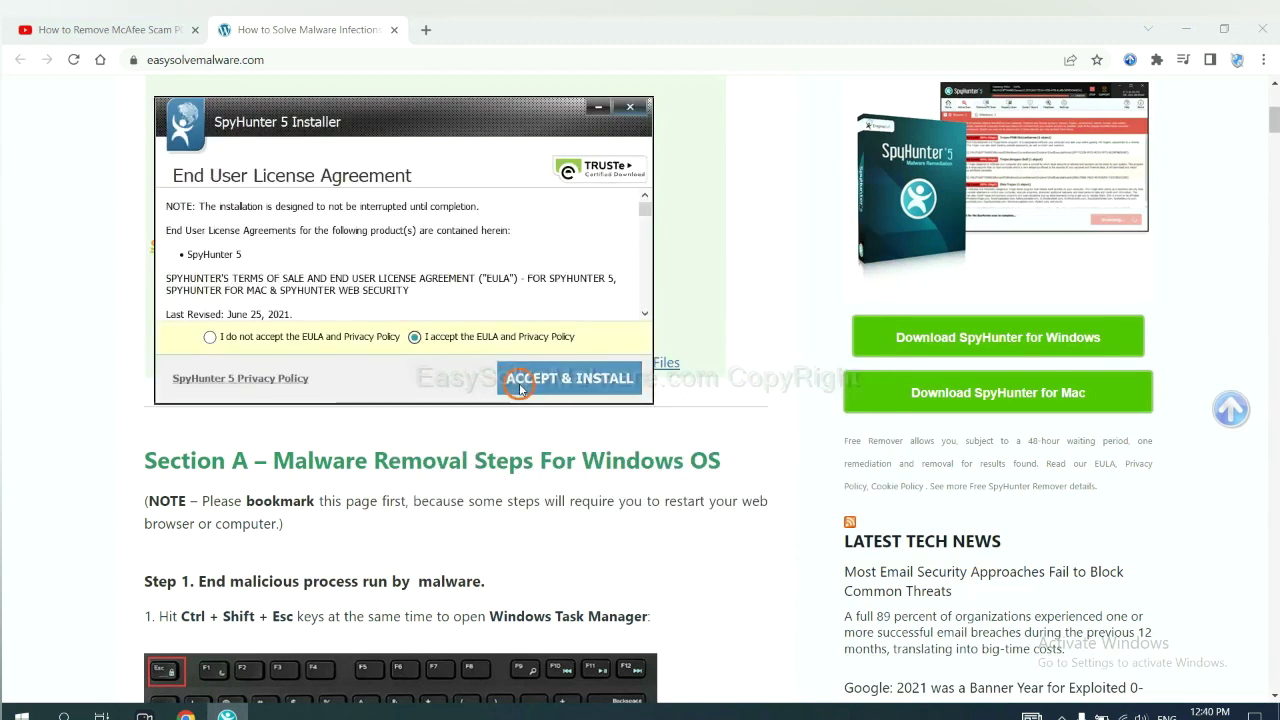
left_click(520, 386)
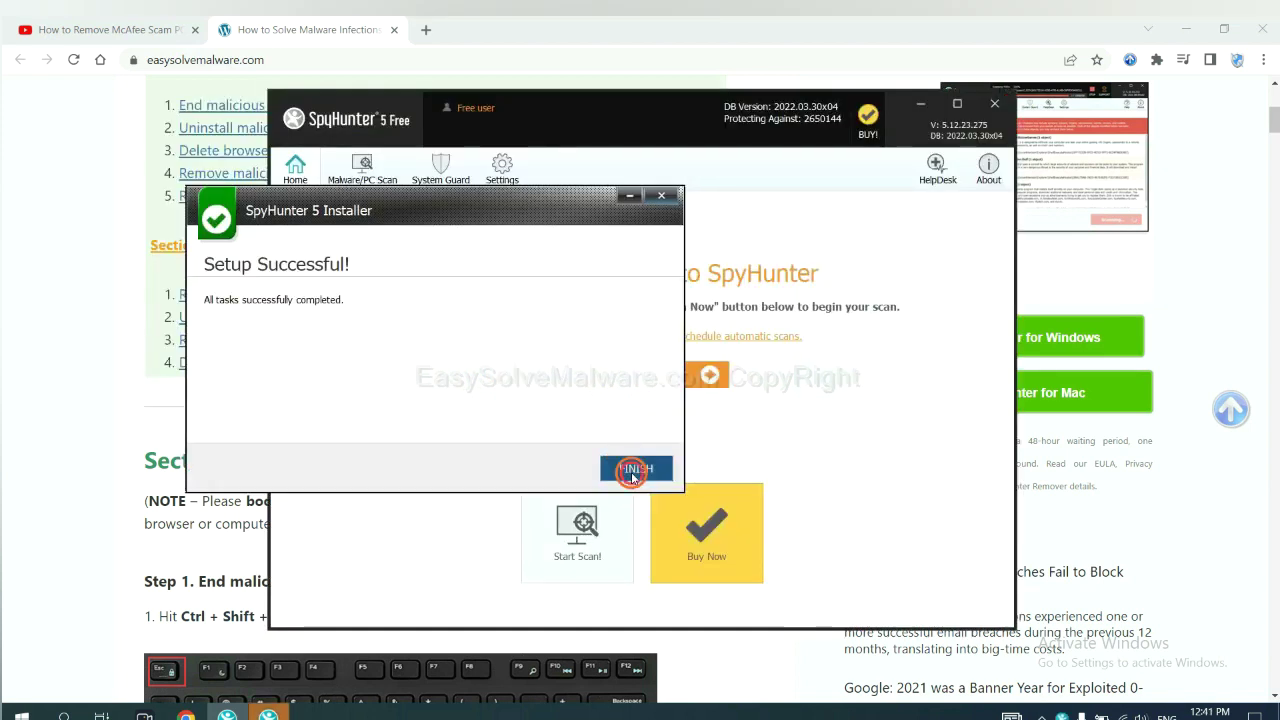
Open SpyHunter, scan the PC, and continue past the remove360.bat unknown object
left_click(626, 468)
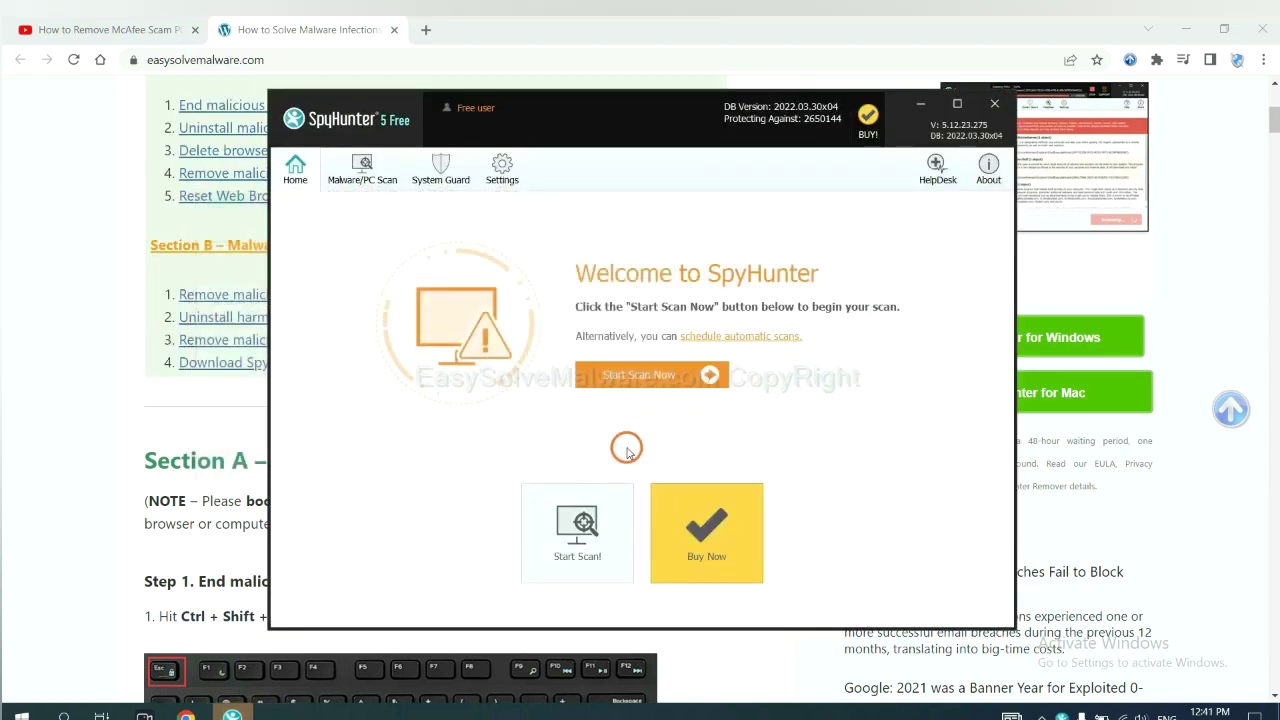
left_click(633, 384)
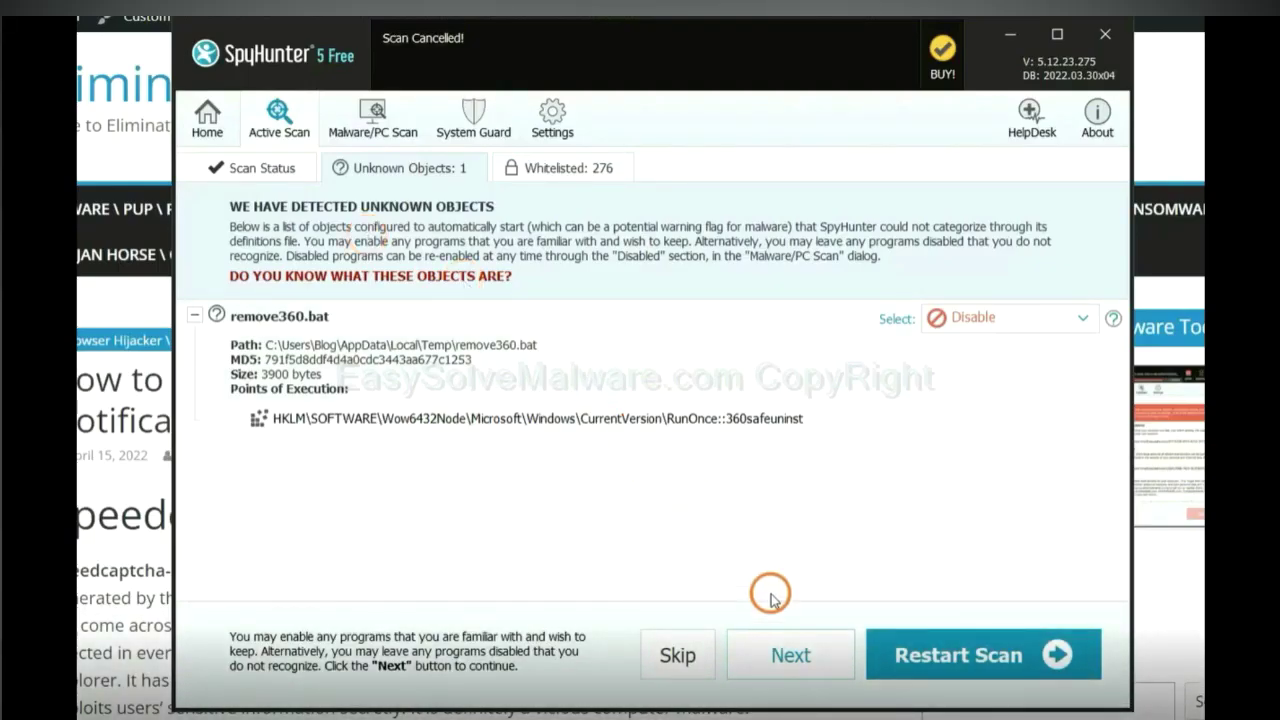
left_click(789, 657)
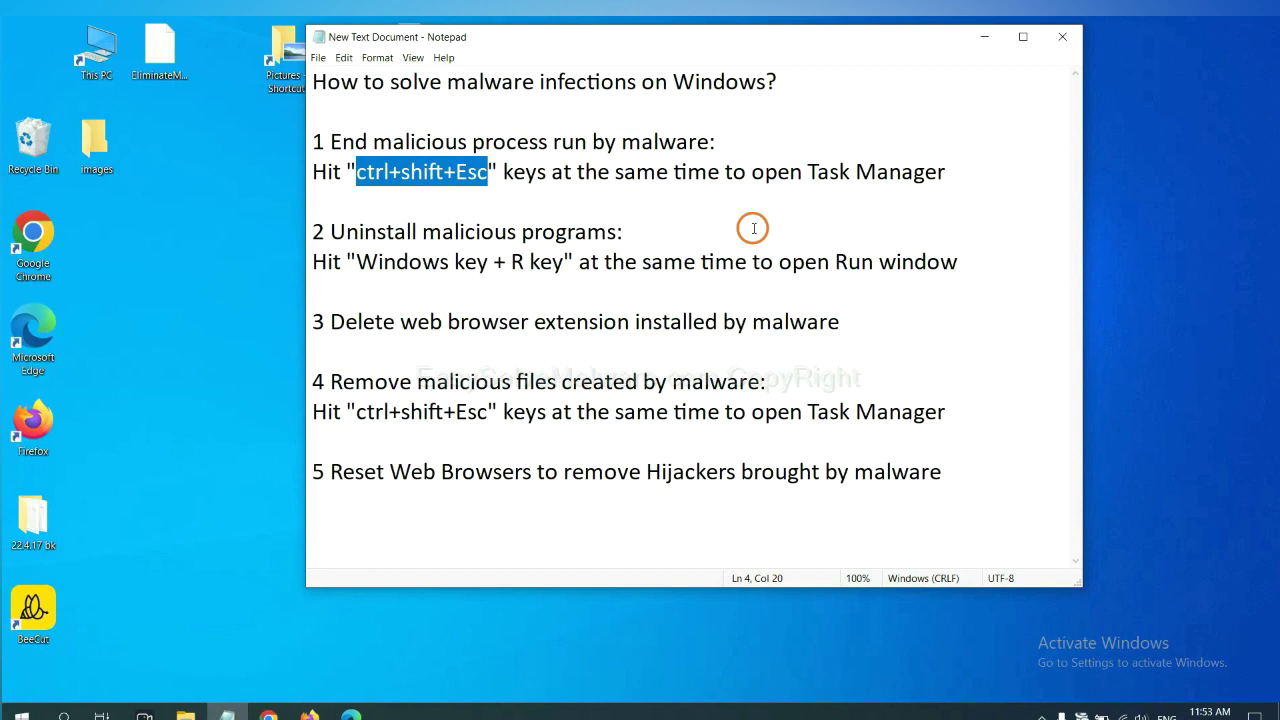
Following step 1 of the Notepad guide, open Task Manager with Ctrl+Shift+Esc
left_click(449, 172)
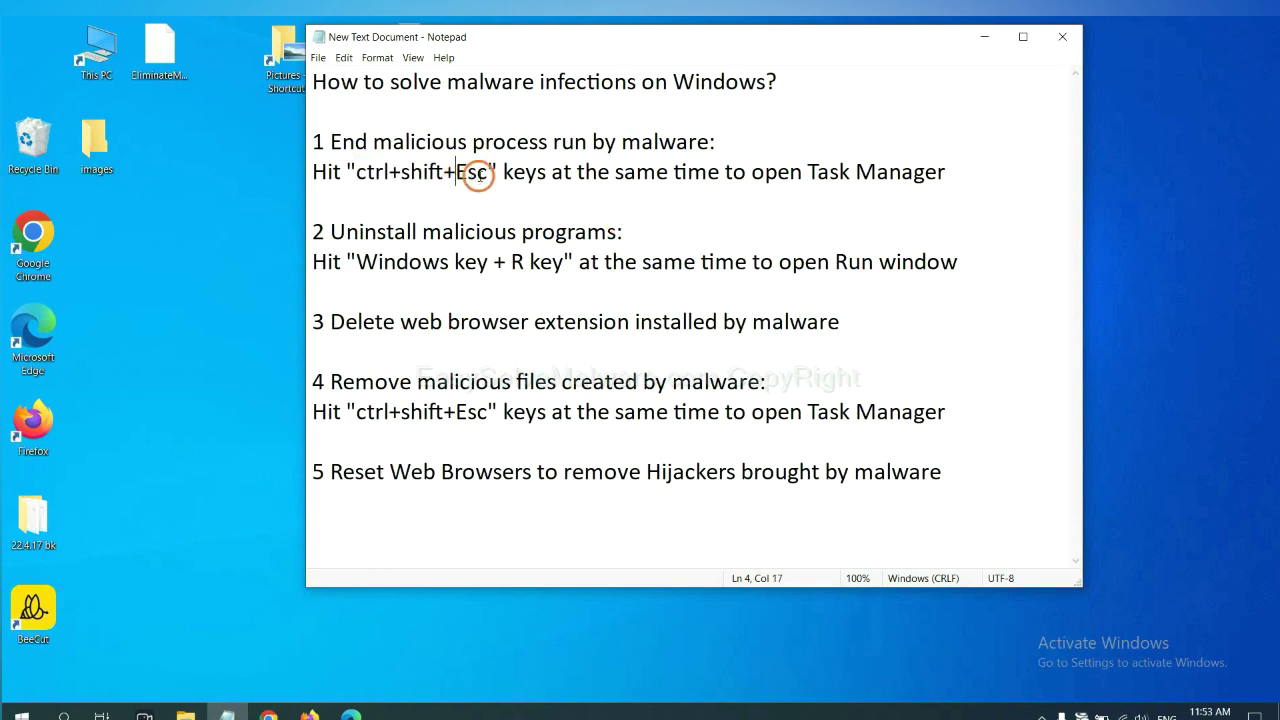
left_click_drag(487, 172, 360, 175)
key("ctrl+shift+Escape")
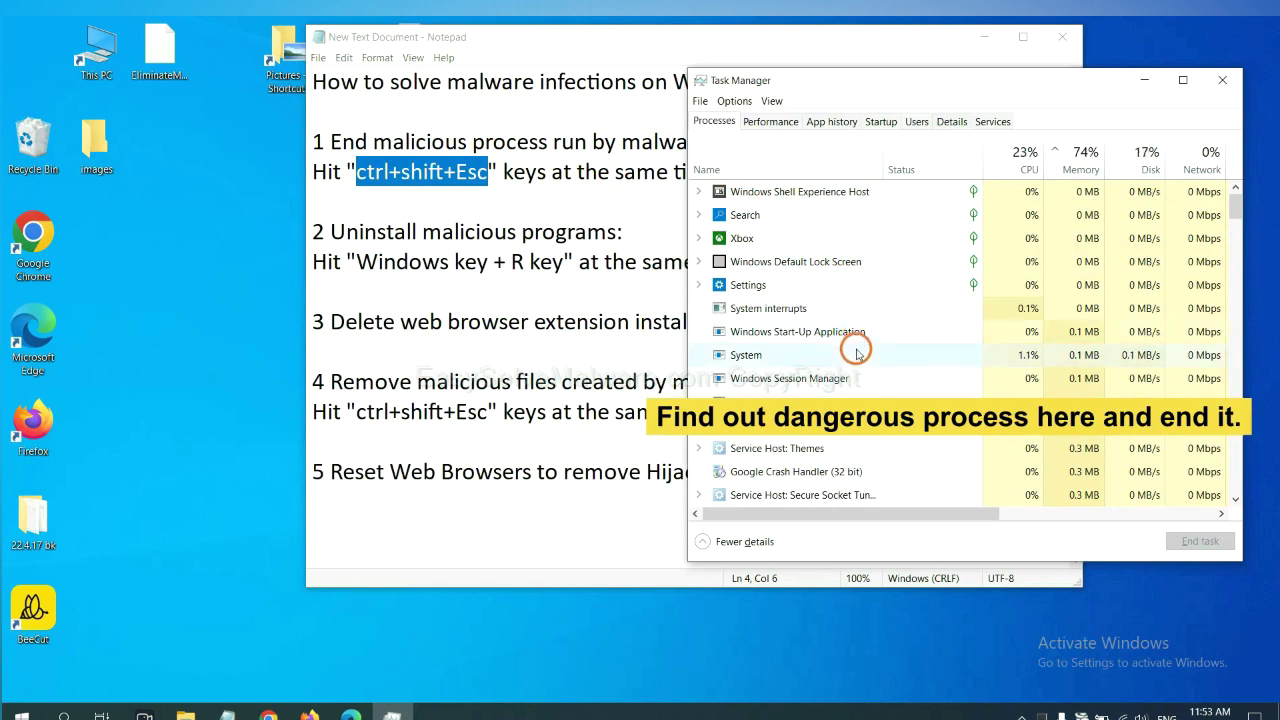
Inspect the System and Usermode Font Driver Host processes, then close Task Manager
left_click(857, 354)
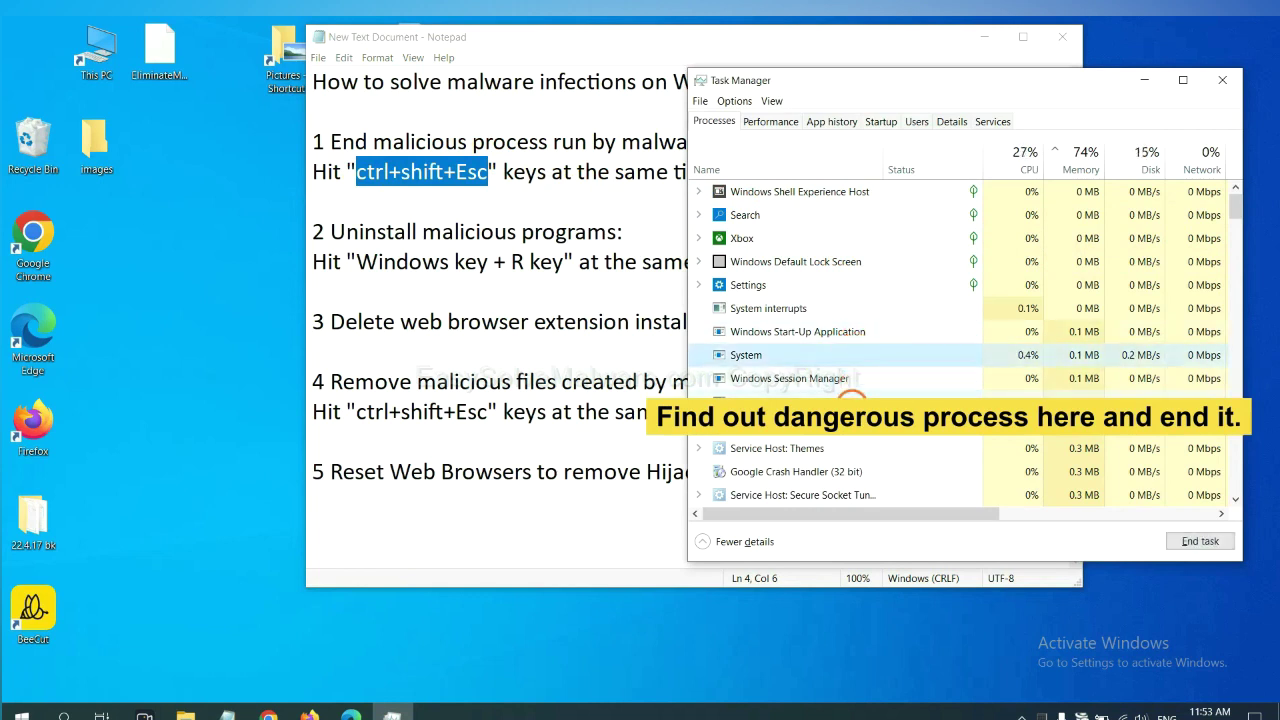
left_click(852, 398)
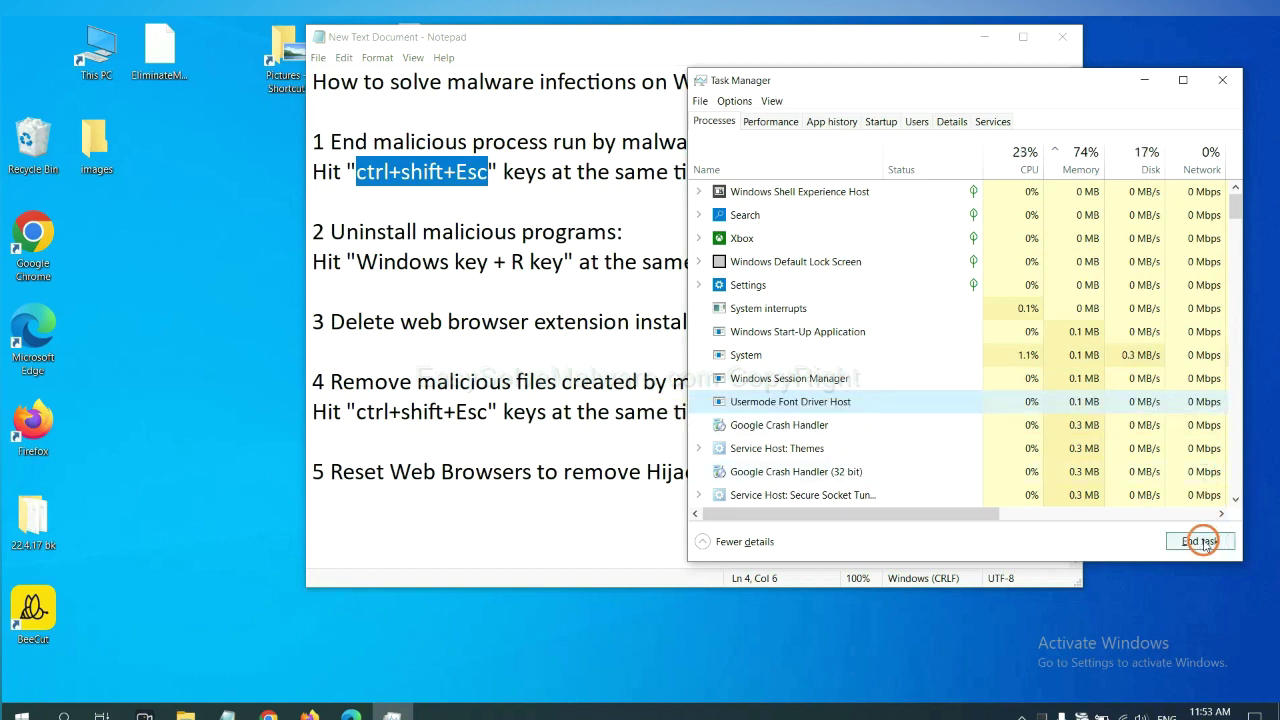
left_click(1217, 80)
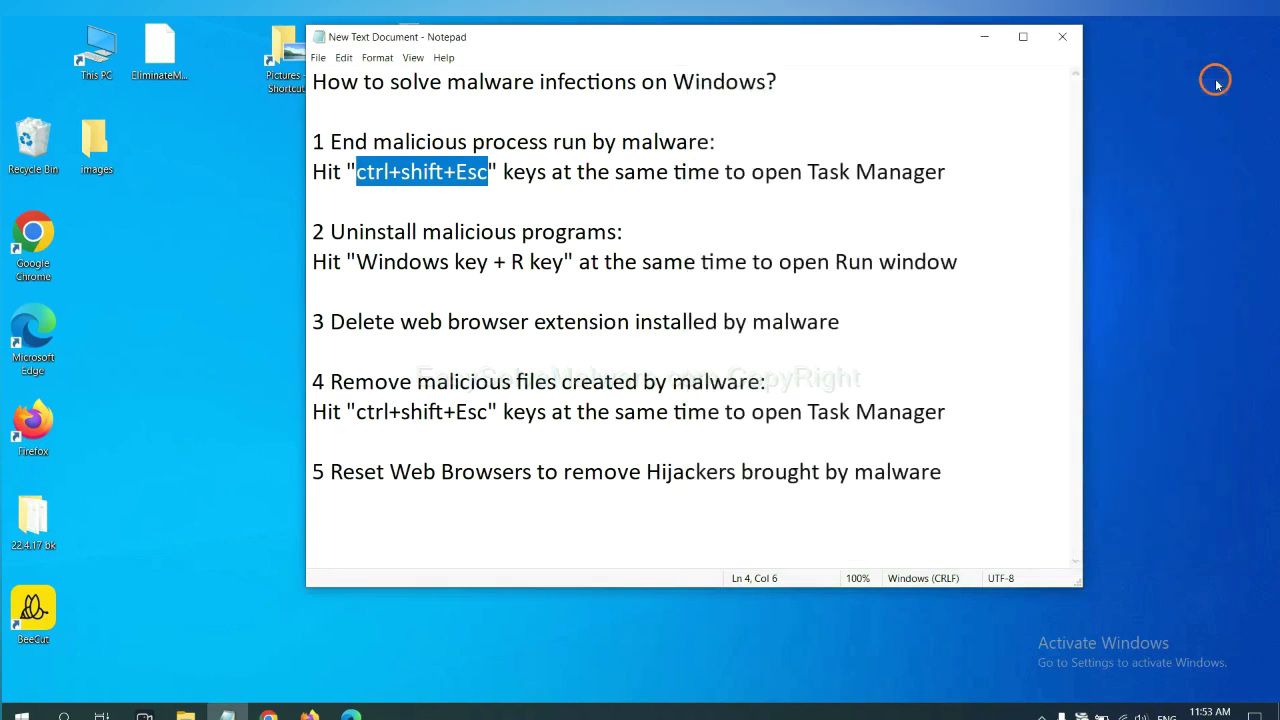
left_click(797, 249)
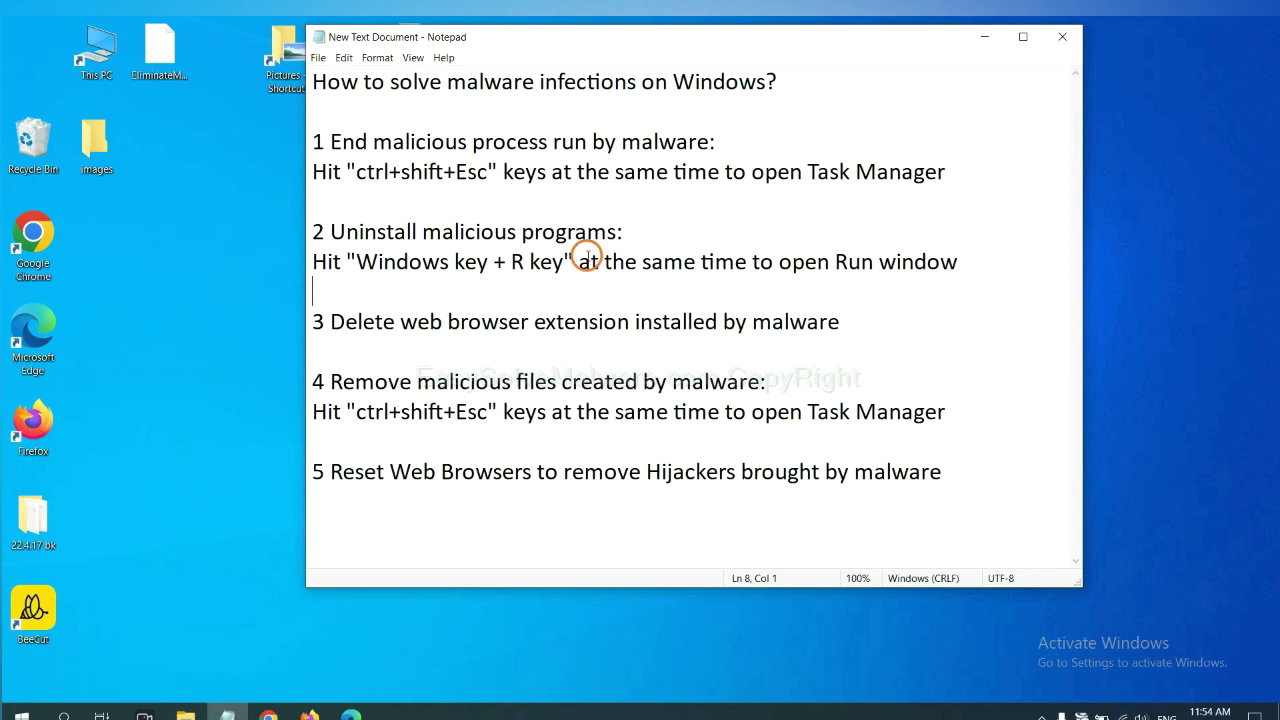
Following step 2 of the guide, run the control panel command from the Run prompt
left_click_drag(349, 266, 568, 284)
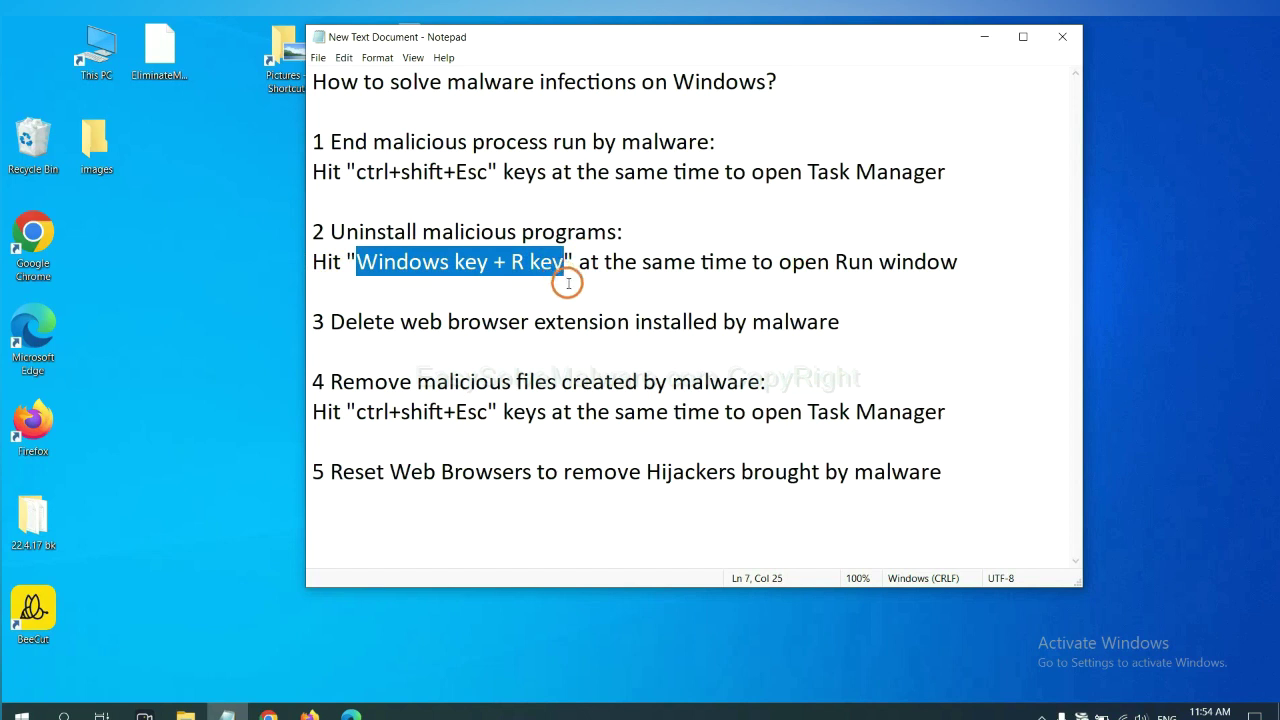
key("super+r")
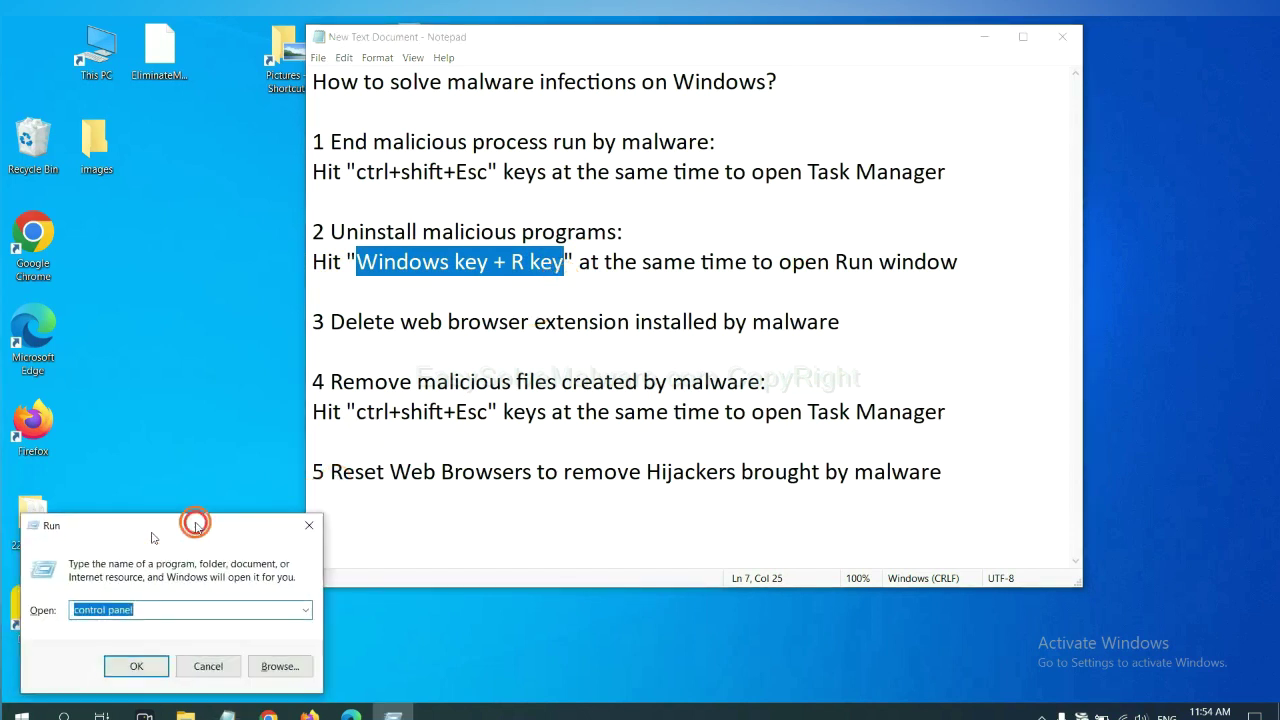
left_click_drag(142, 540, 979, 238)
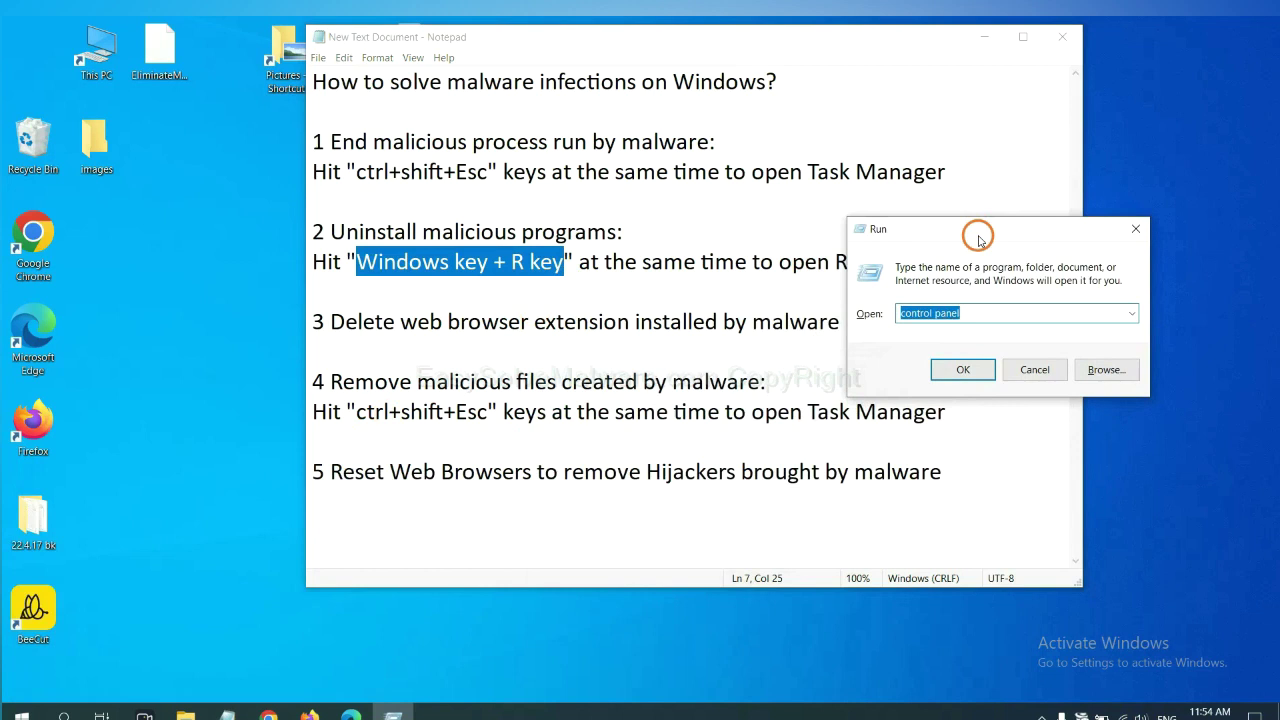
left_click(988, 312)
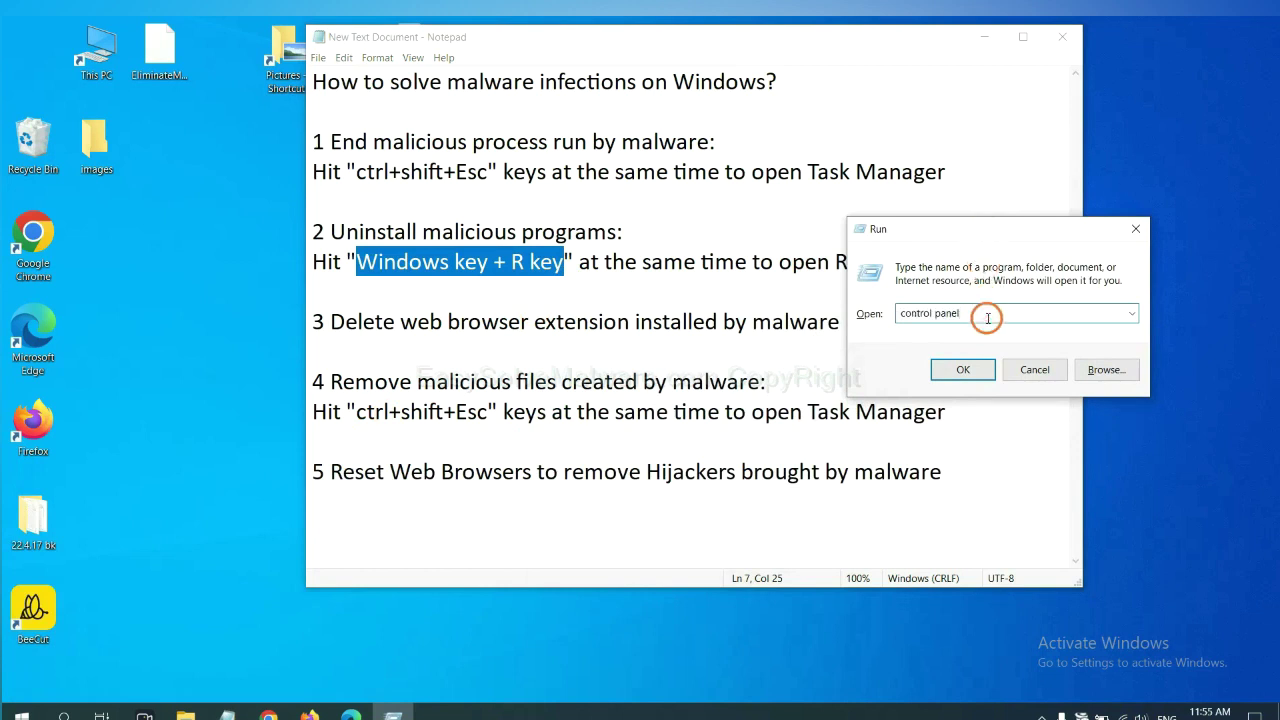
left_click_drag(988, 312, 876, 314)
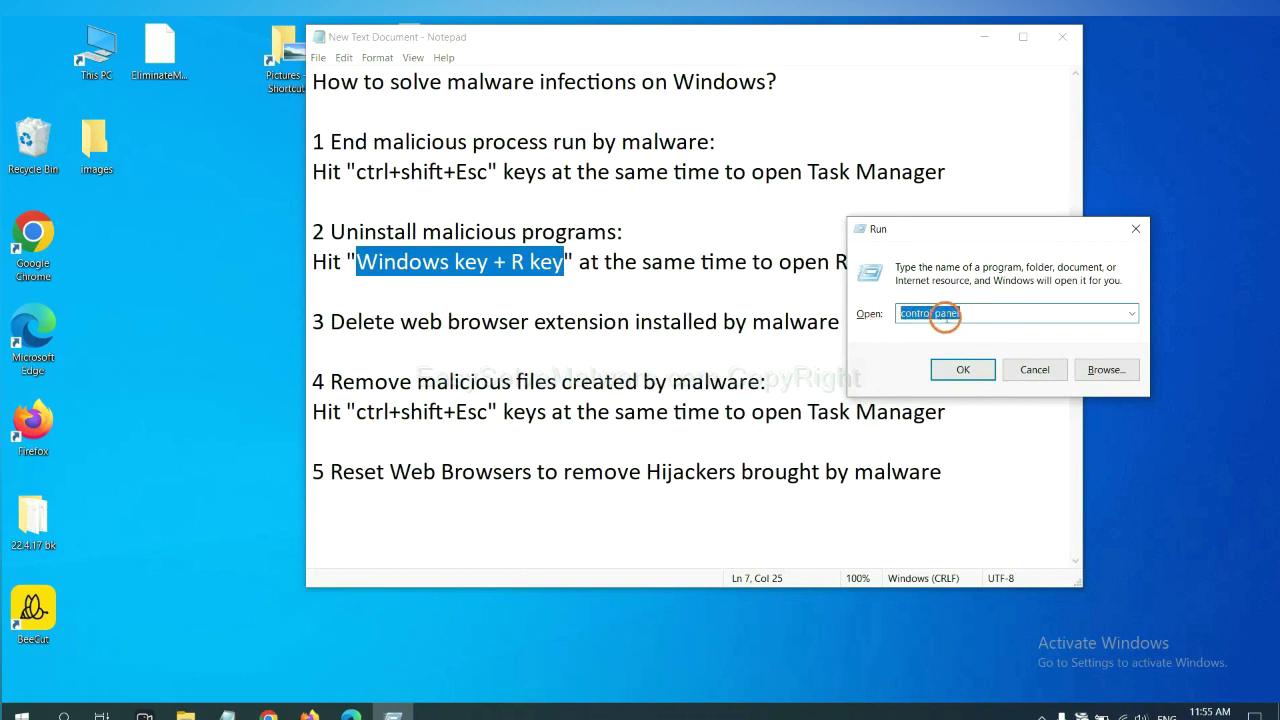
left_click(960, 372)
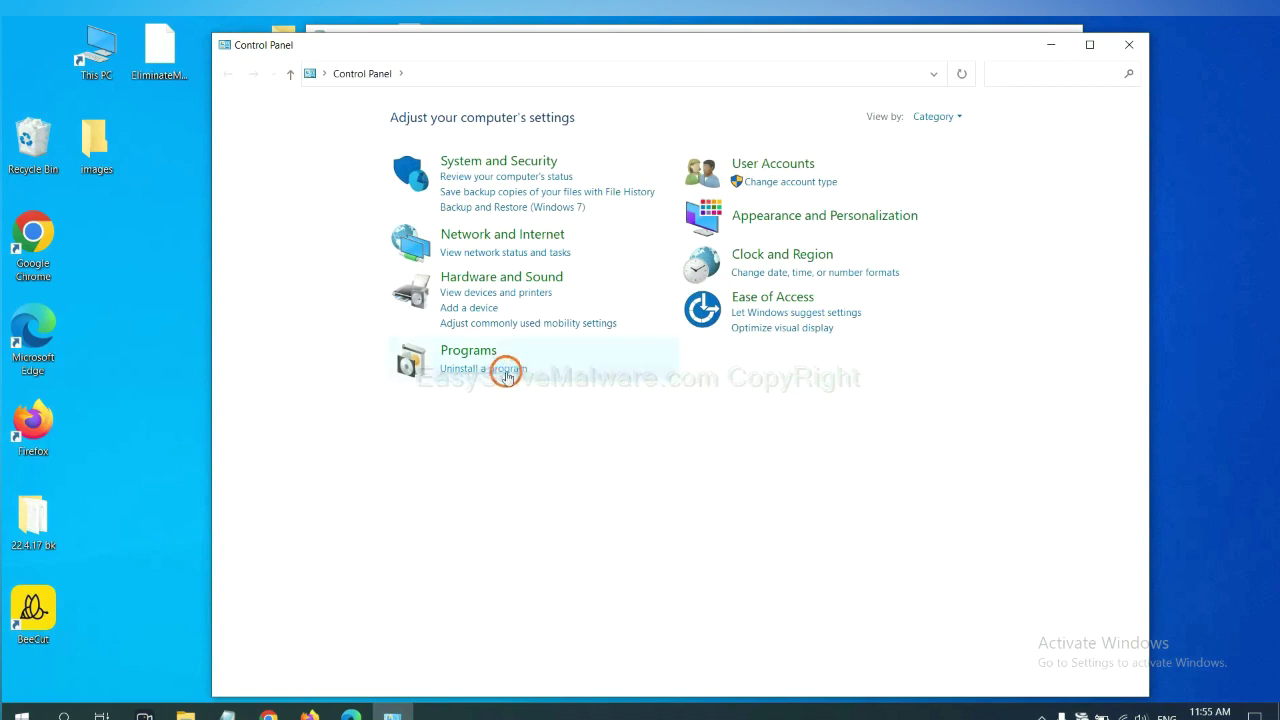
Select Xiph.Org Open Codecs in the installed programs list, then close the list
left_click(507, 372)
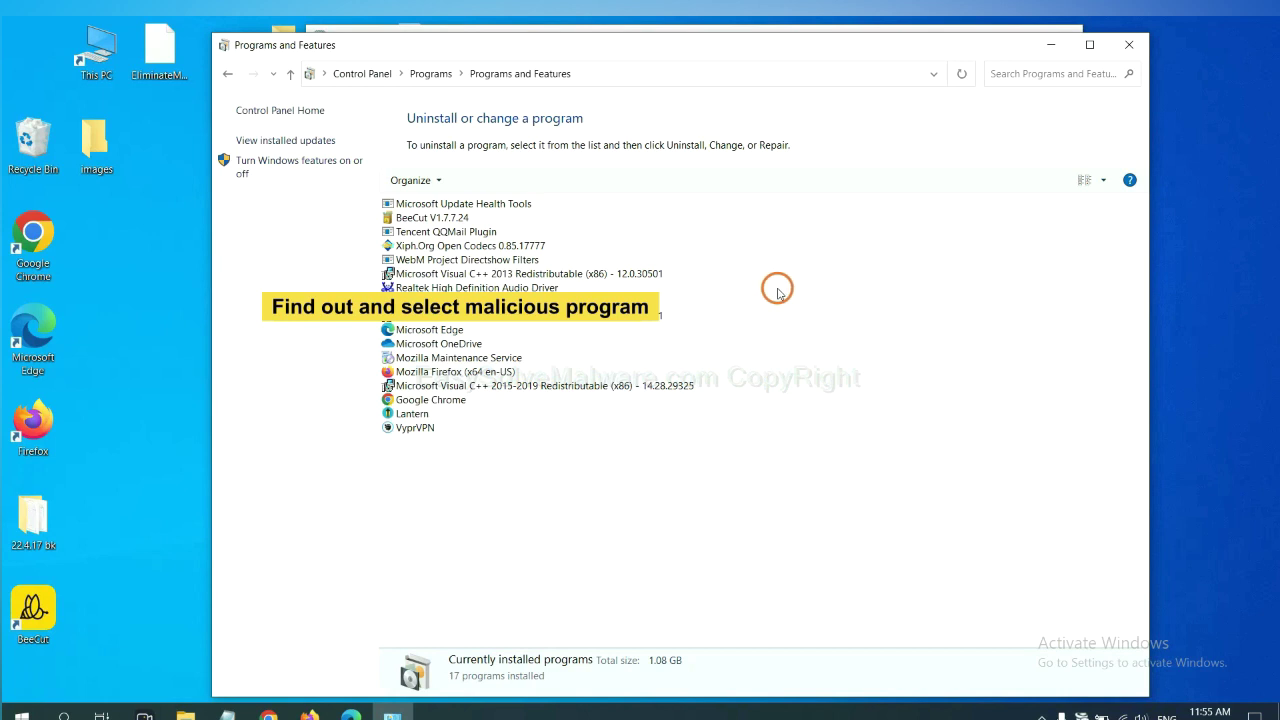
left_click(503, 246)
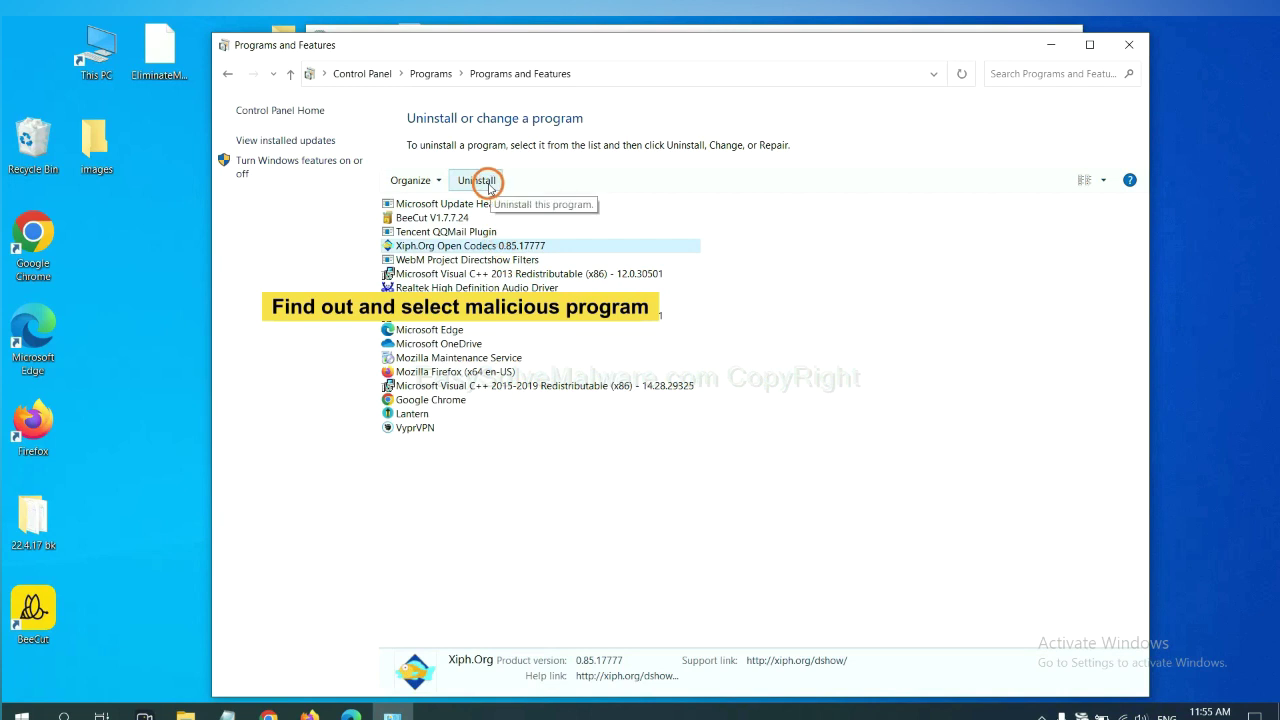
left_click(1132, 45)
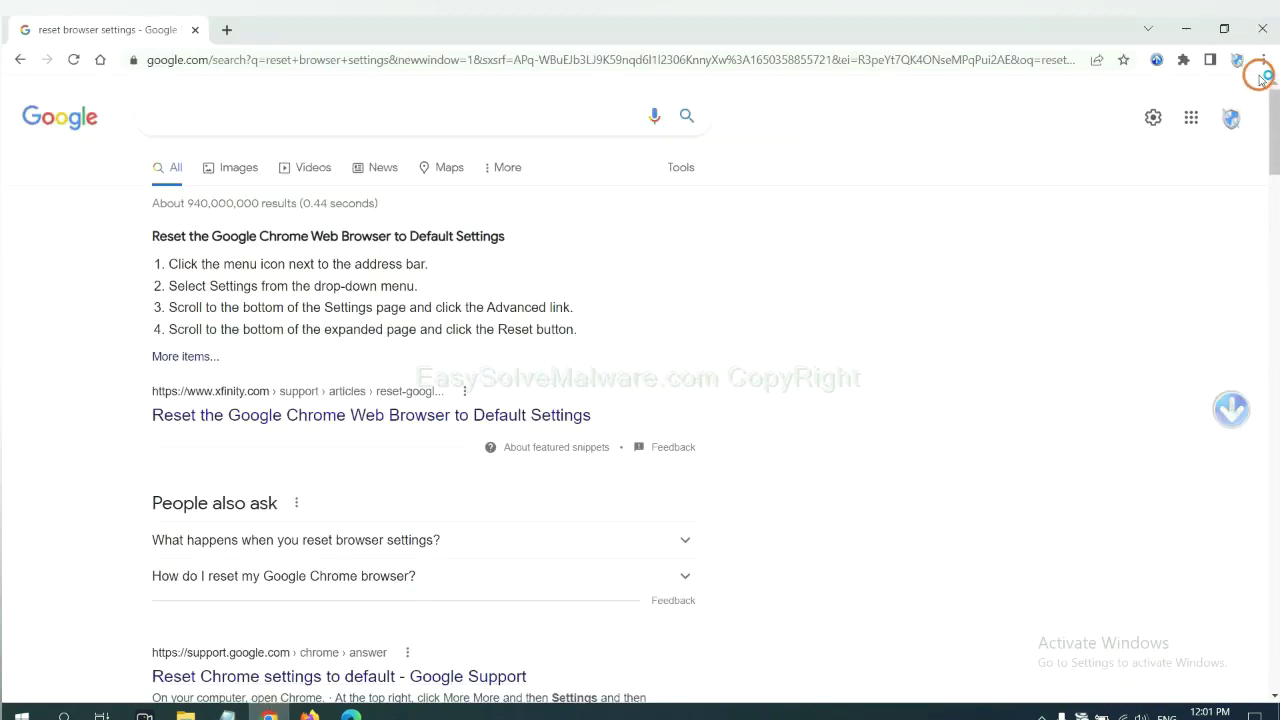
Open Chrome's Extensions page through More tools to find Scroll To Top
left_click(1262, 62)
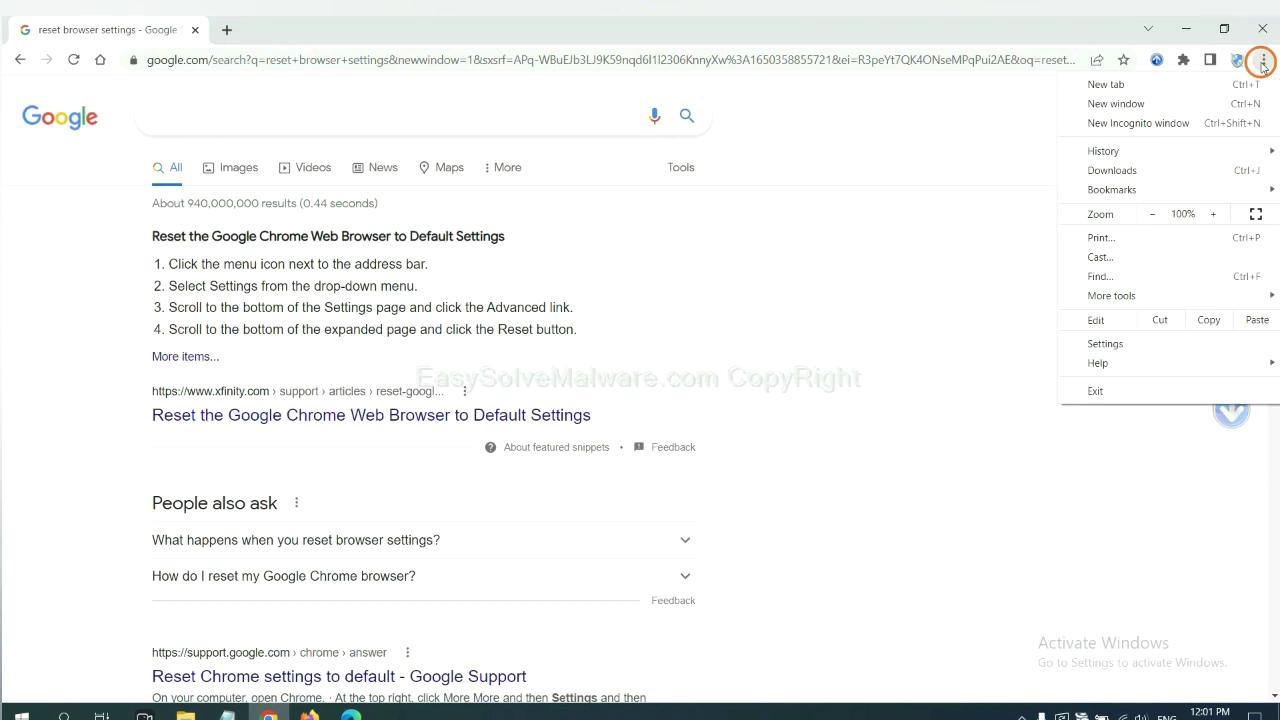
mouse_move(1150, 296)
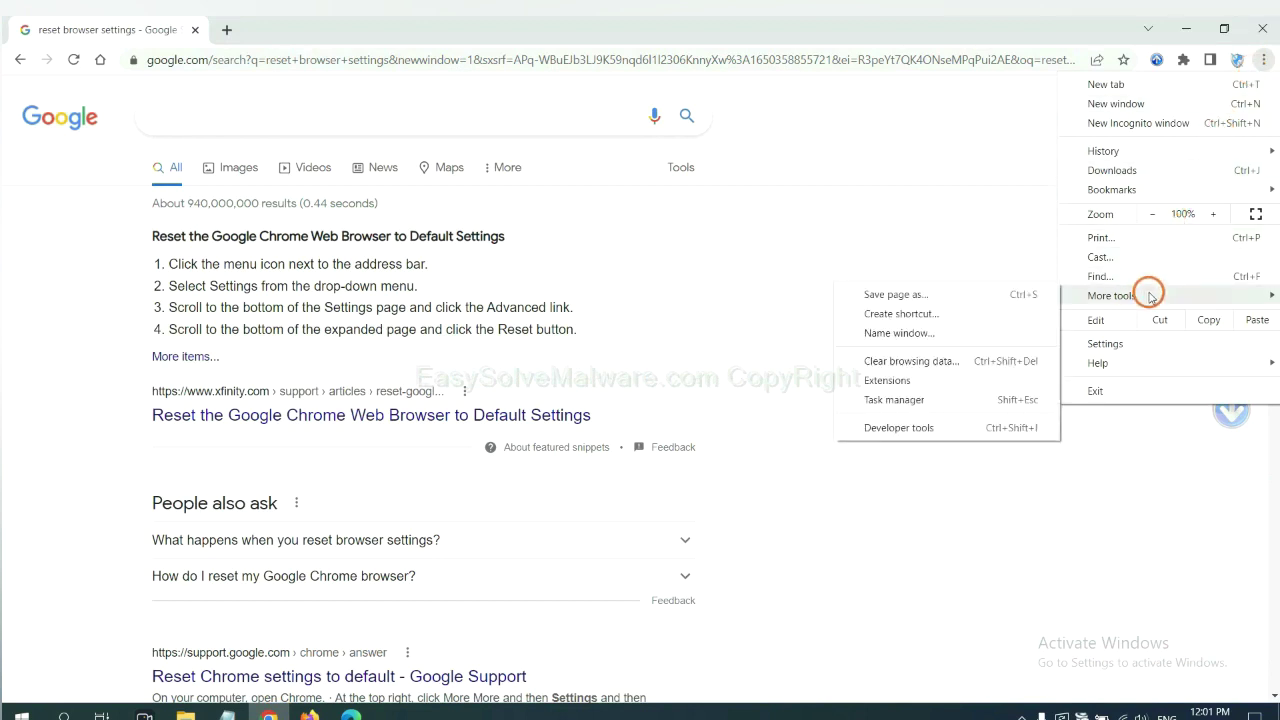
left_click(944, 378)
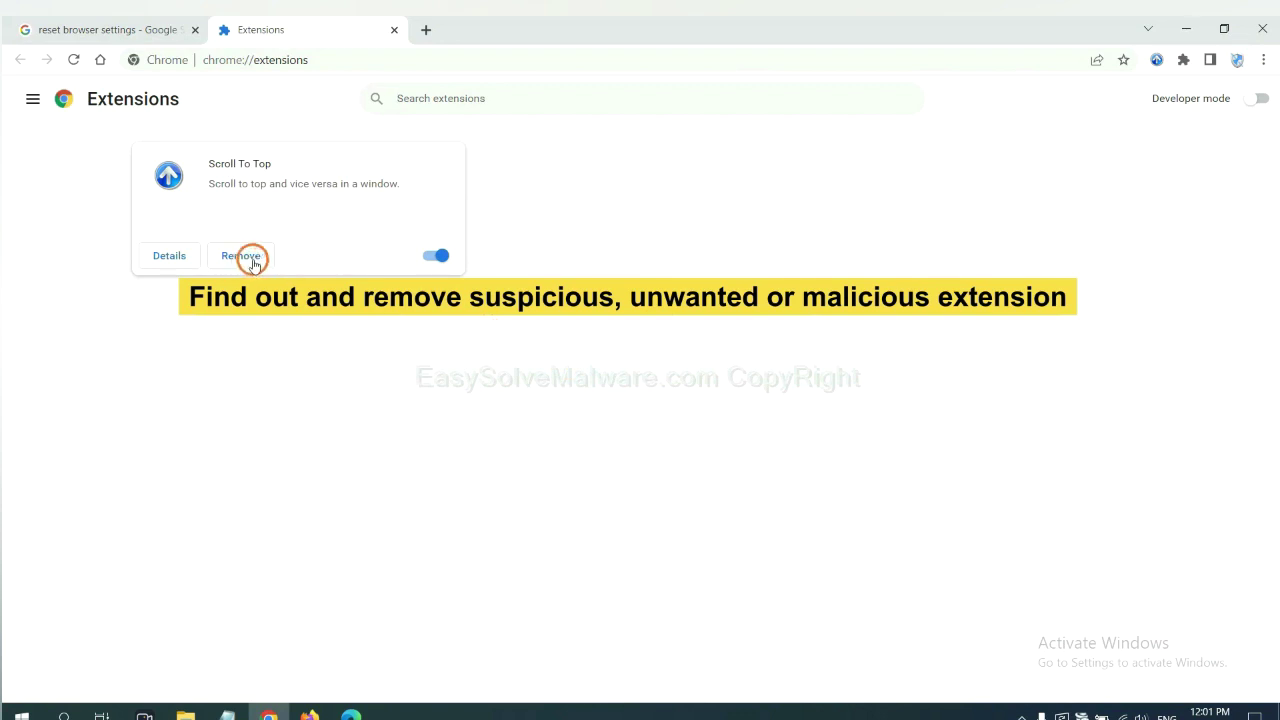
In Firefox, open Add-ons and themes and show the GIPHY for Firefox removal options
left_click(307, 713)
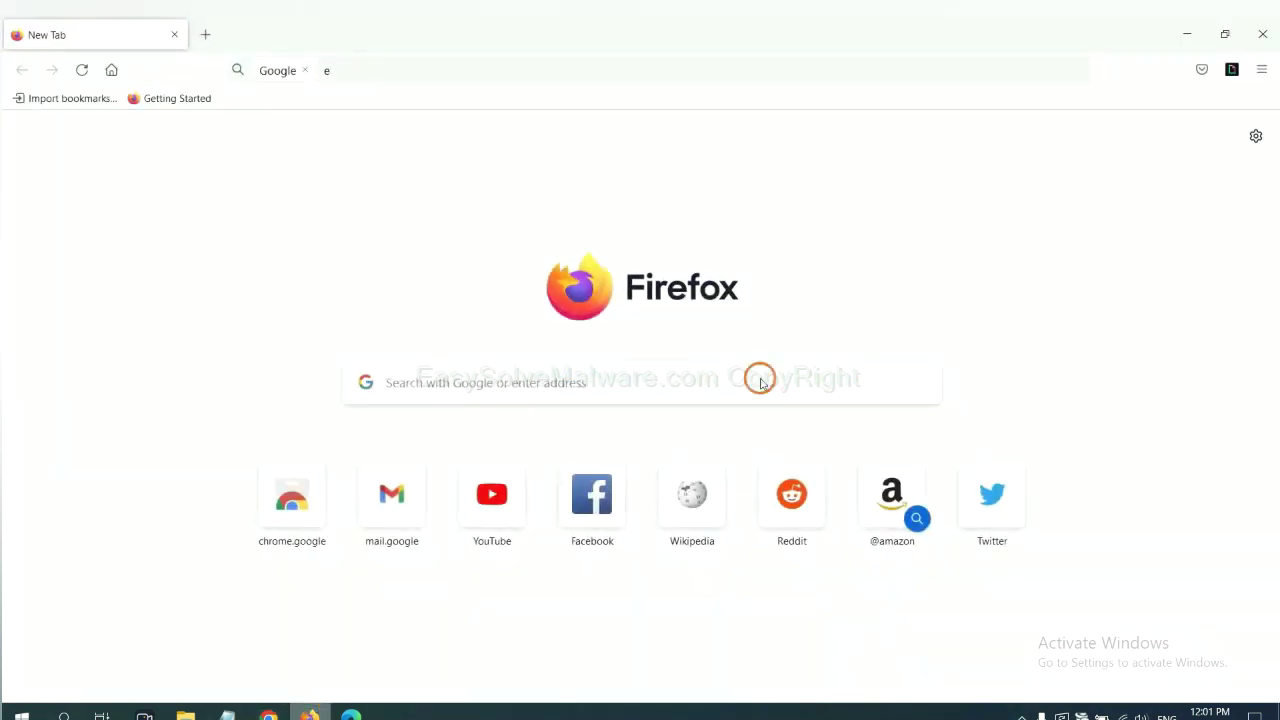
left_click(1264, 70)
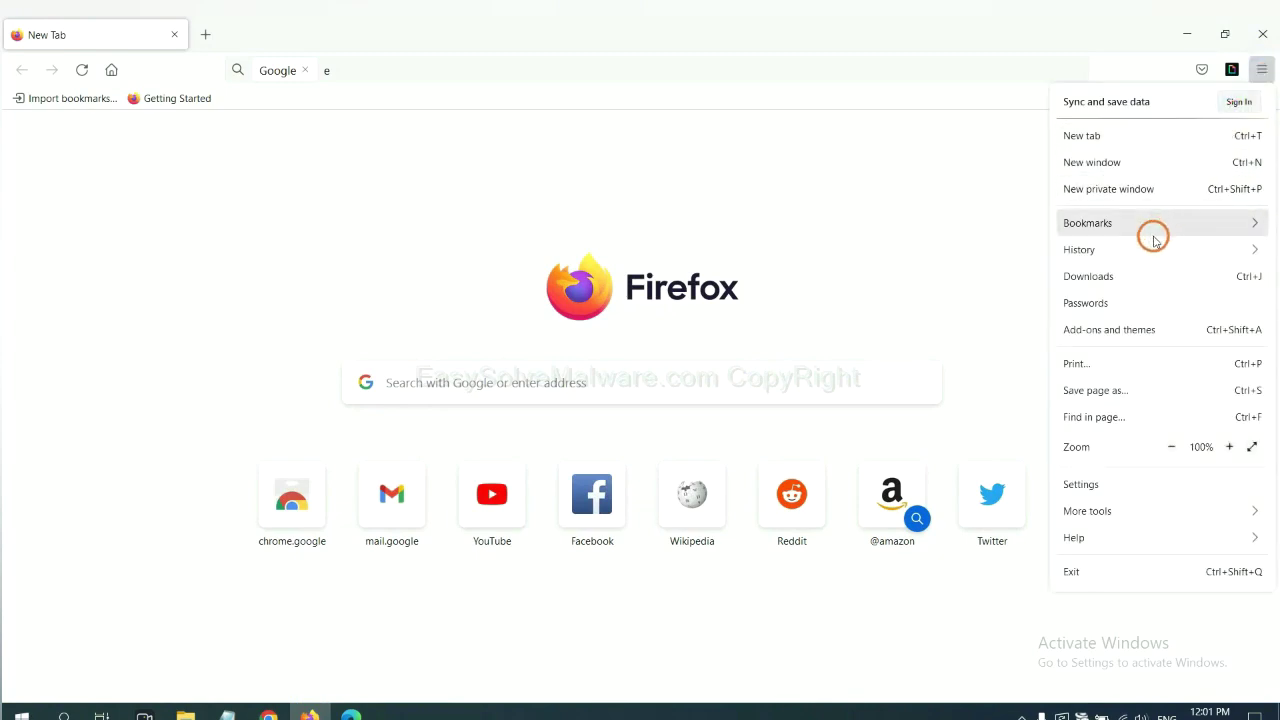
left_click(1119, 340)
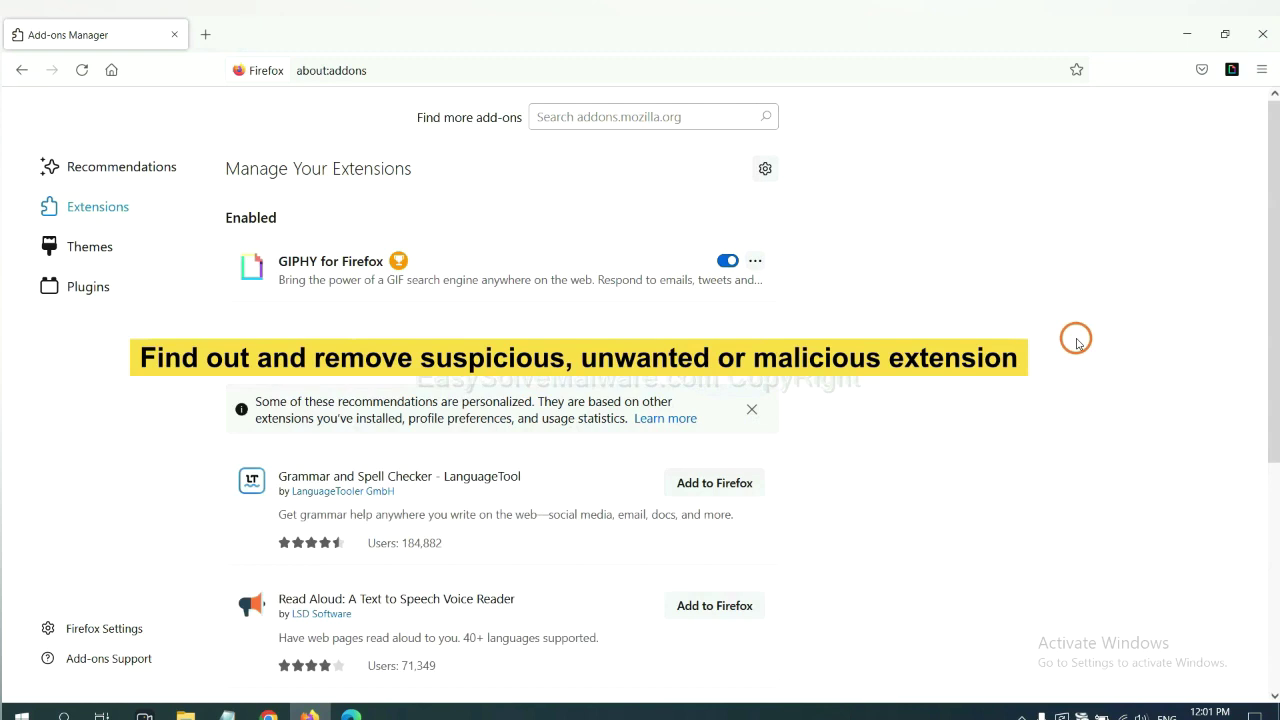
left_click(755, 261)
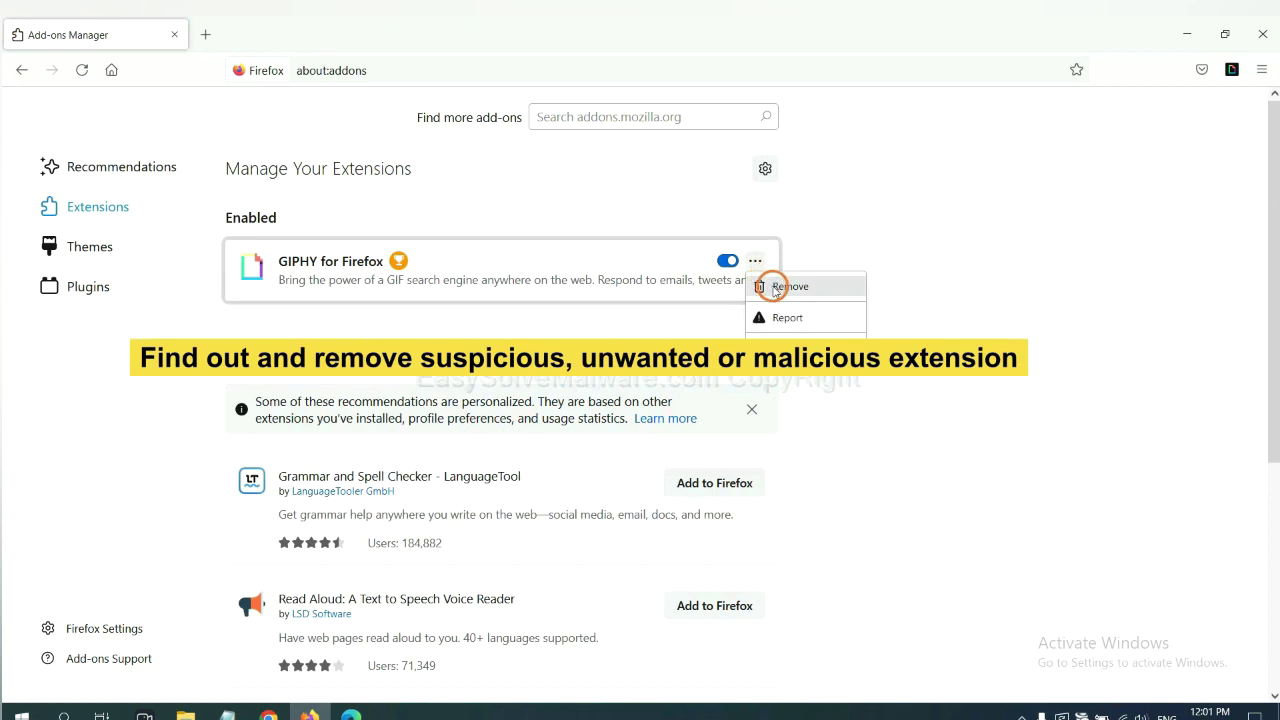
left_click(350, 714)
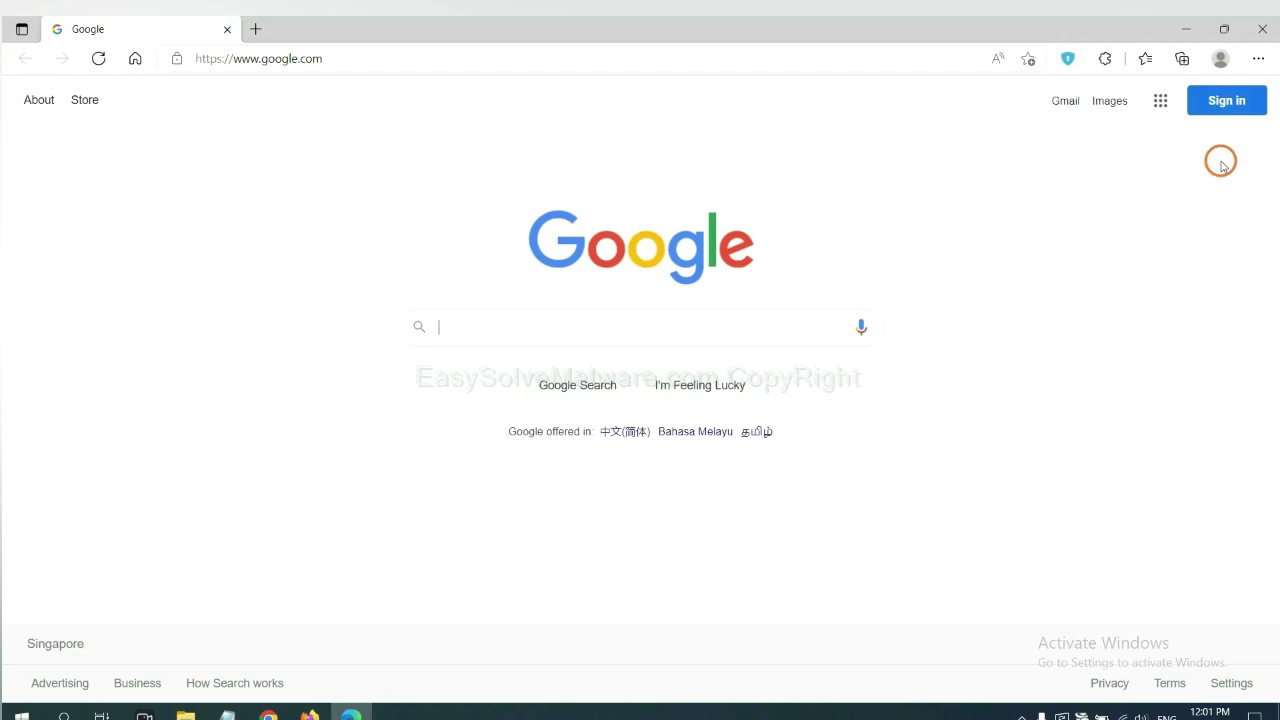
Remove and confirm removal of ArcVpn Free Fast VPN Proxy from Edge's extension management page
left_click(1257, 60)
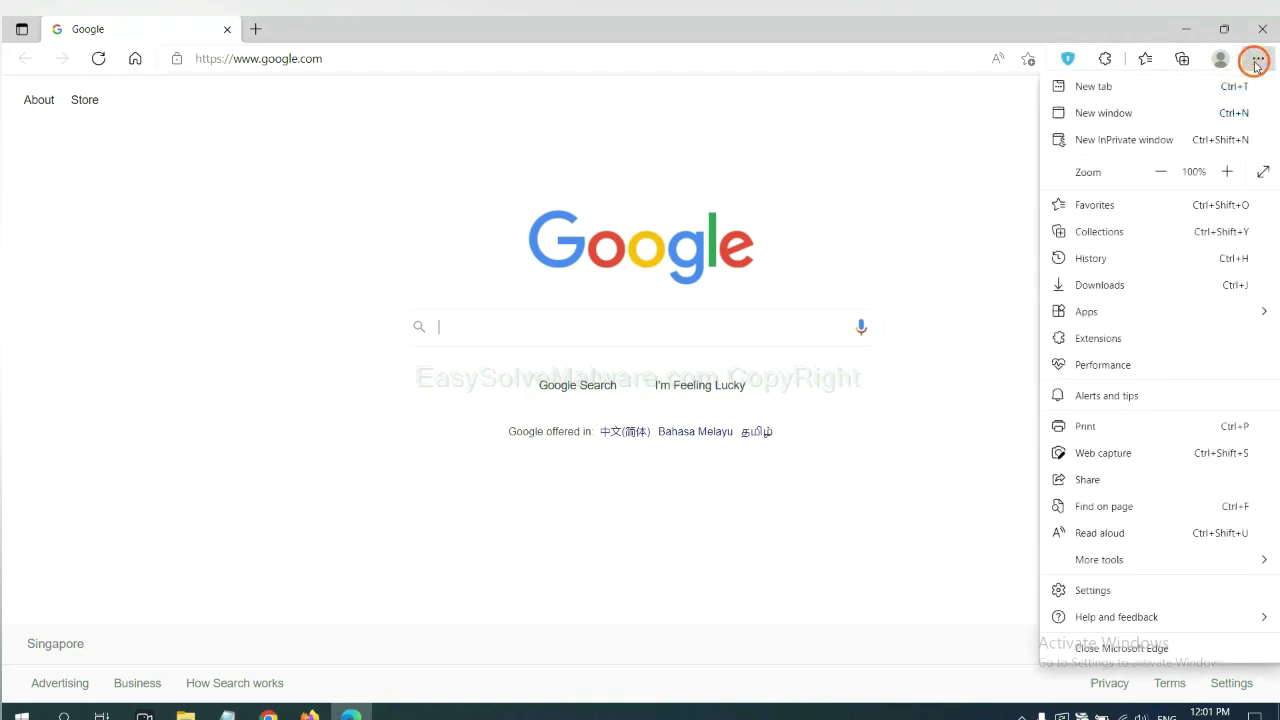
right_click(1104, 340)
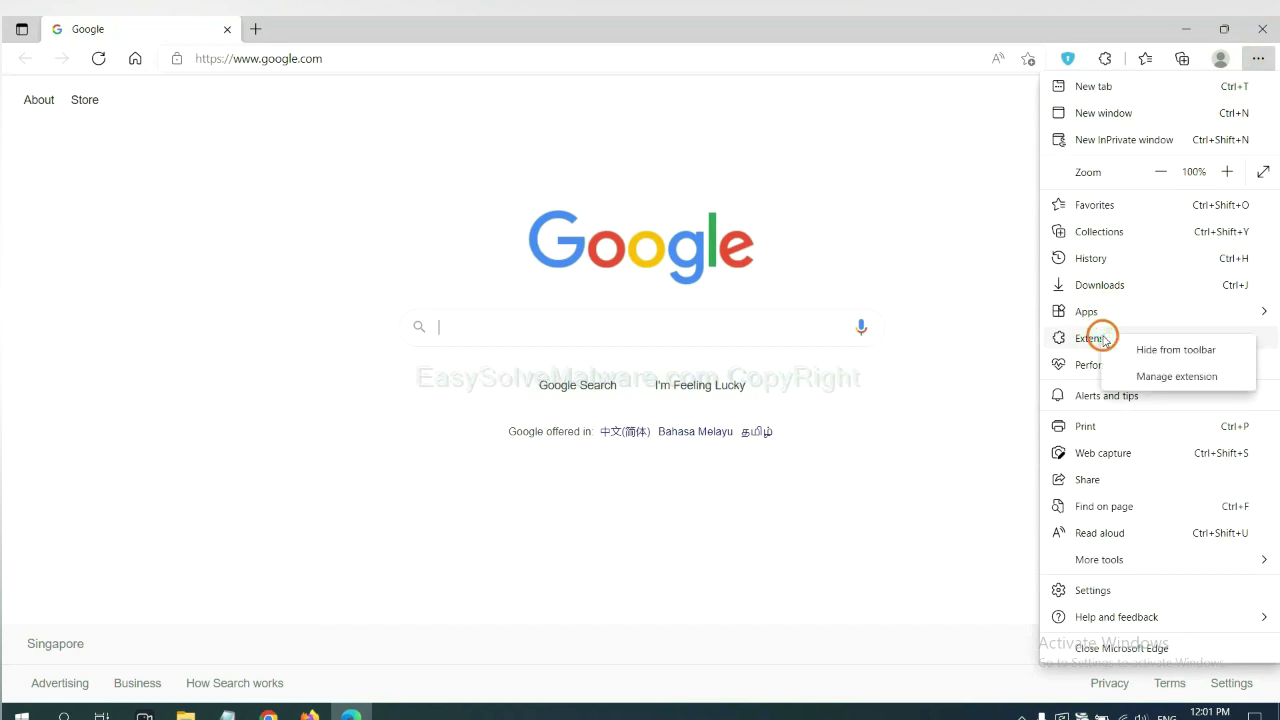
left_click(1150, 376)
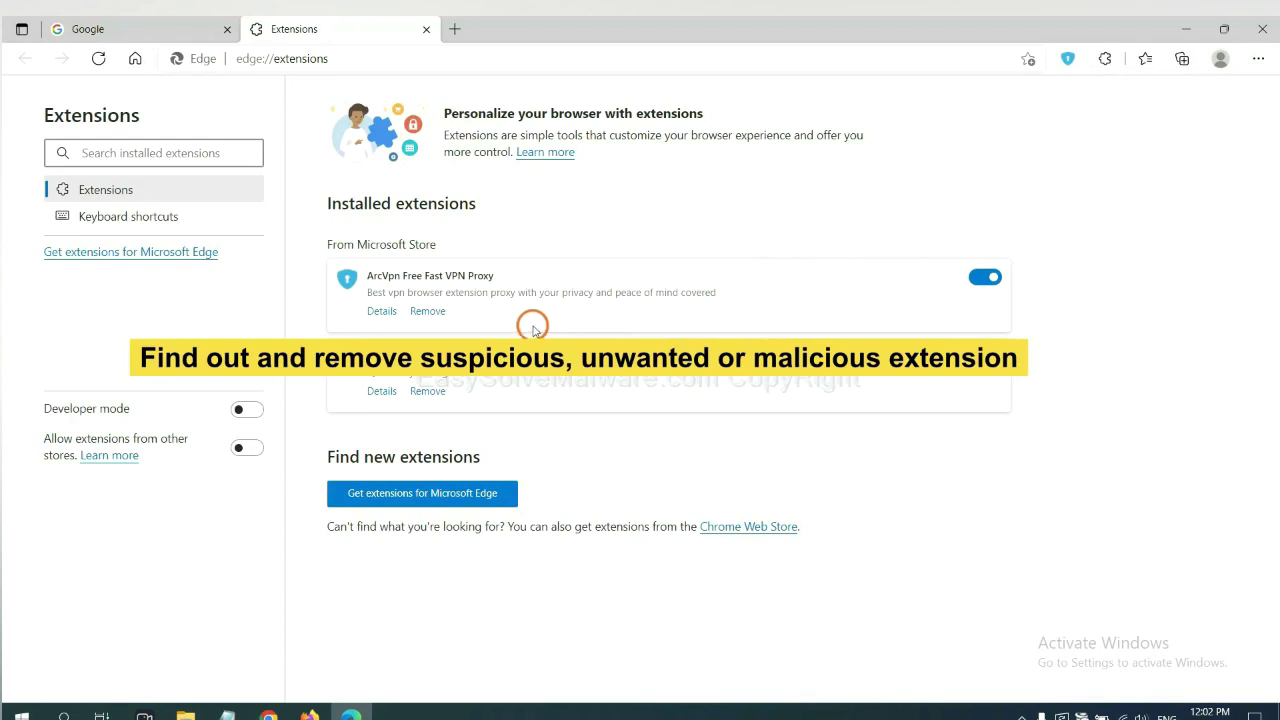
left_click(440, 313)
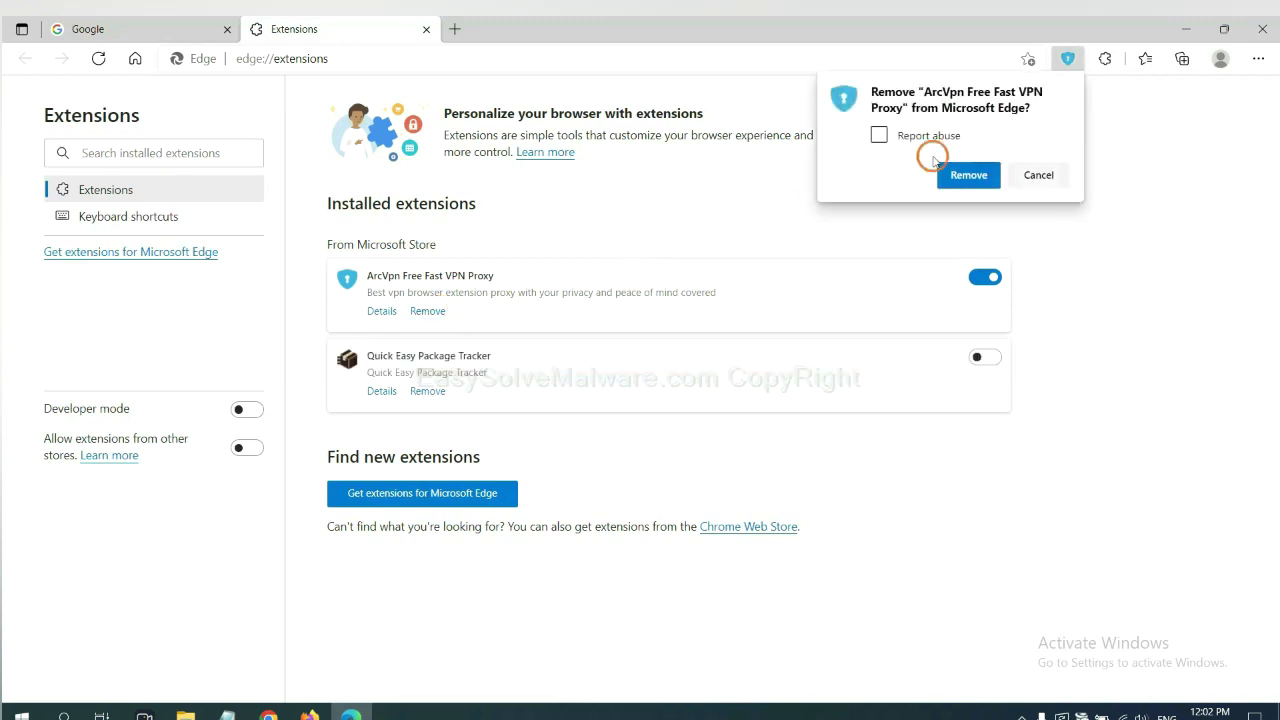
left_click(958, 178)
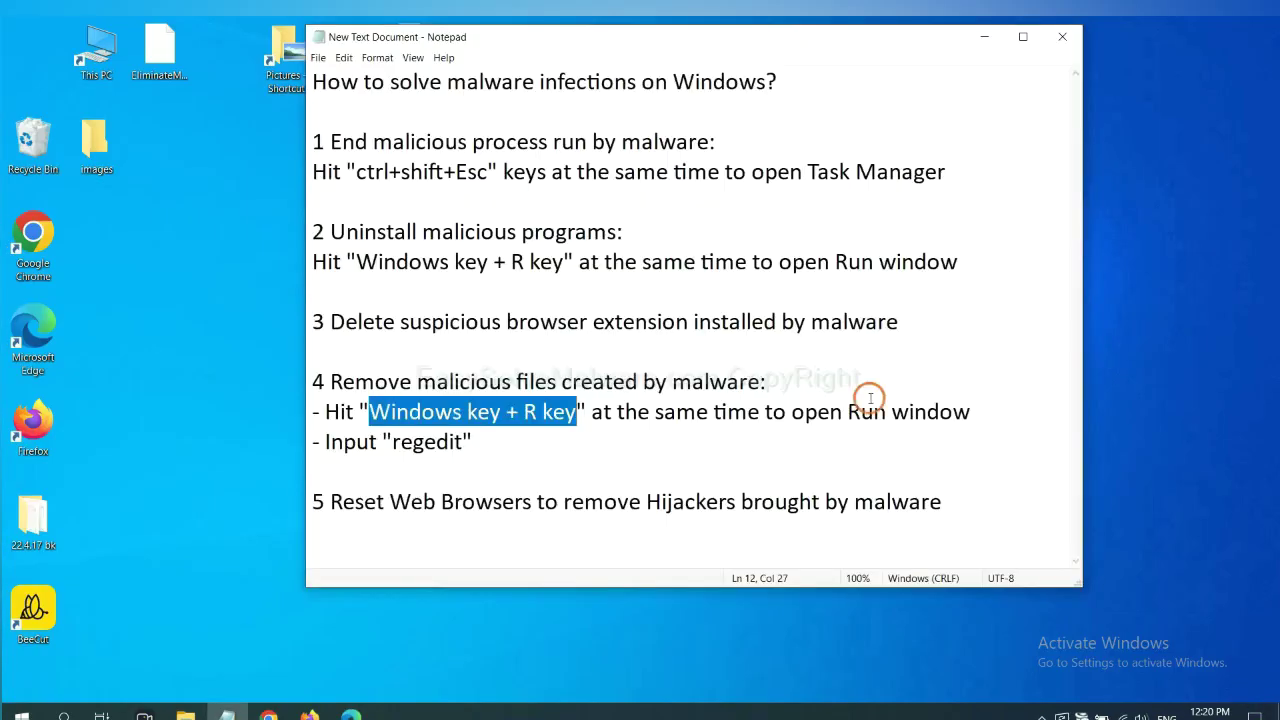
Following step 4 of the guide, launch Registry Editor by running regedit
left_click(870, 410)
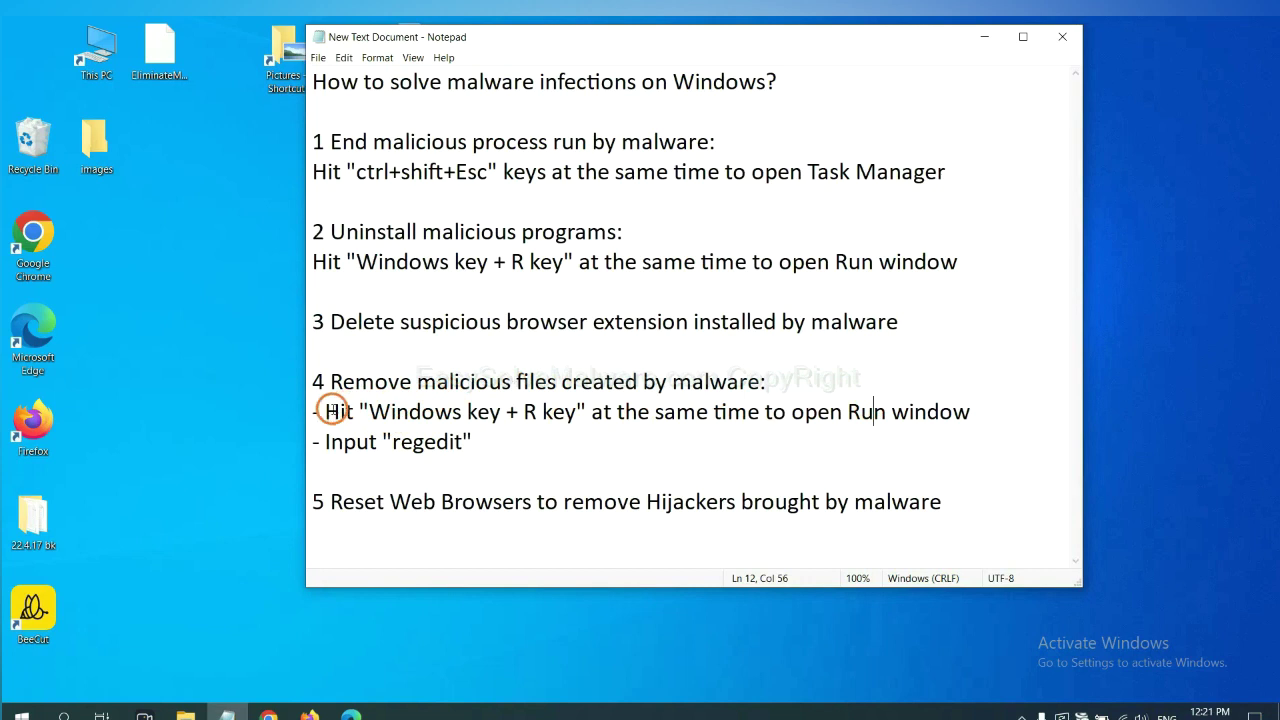
left_click_drag(327, 411, 745, 421)
left_click(745, 421)
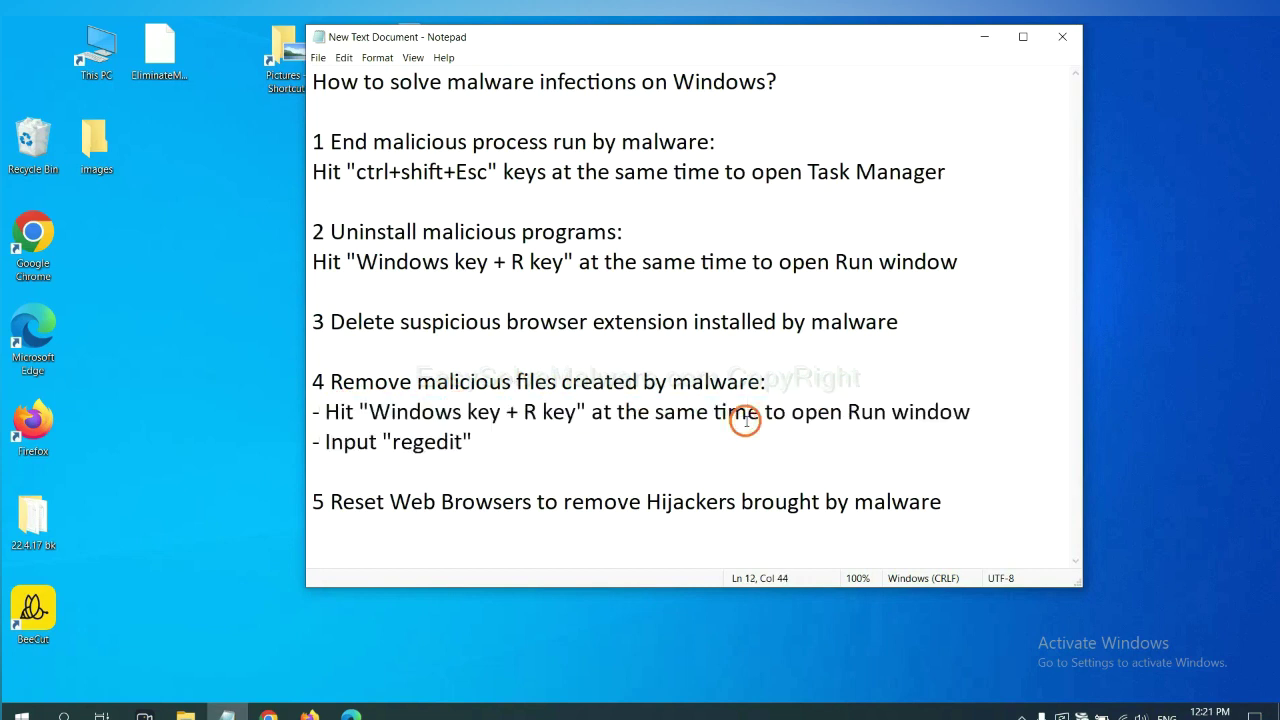
key("super+r")
left_click_drag(240, 526, 1020, 282)
left_click(930, 363)
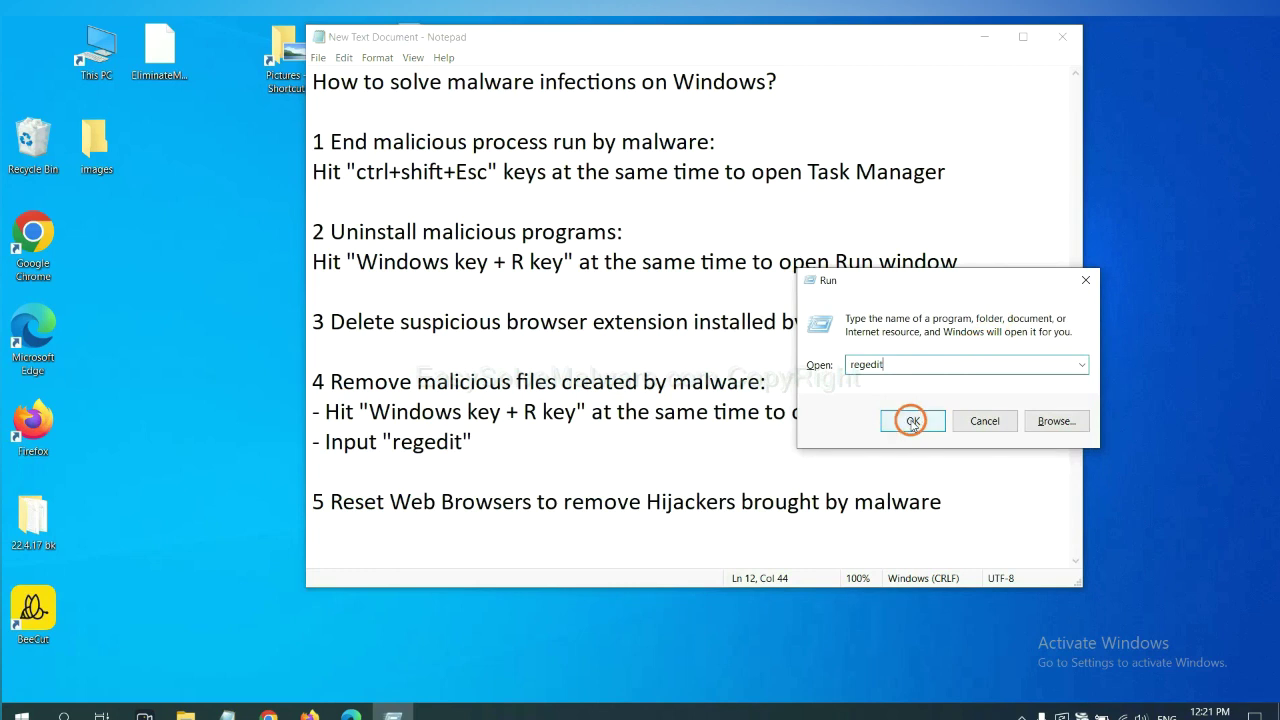
left_click(912, 420)
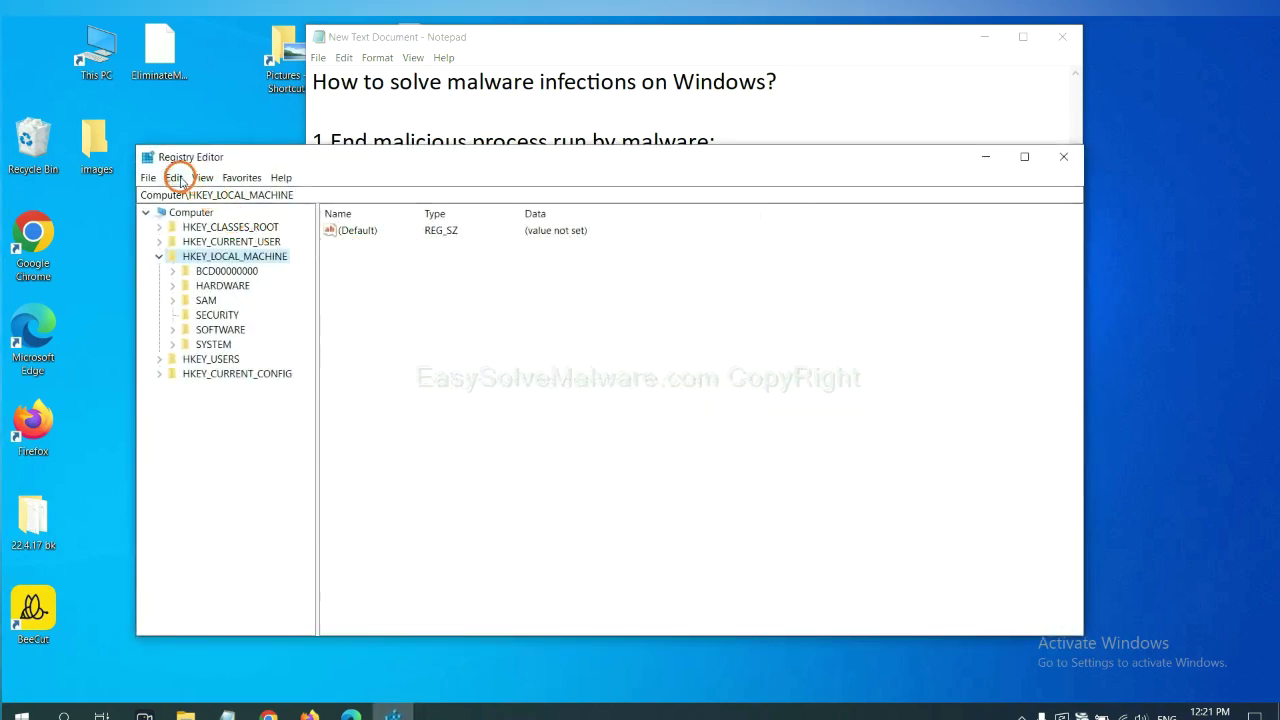
Use Edit > Find to search keys, values and data for 'beecut'
left_click(178, 180)
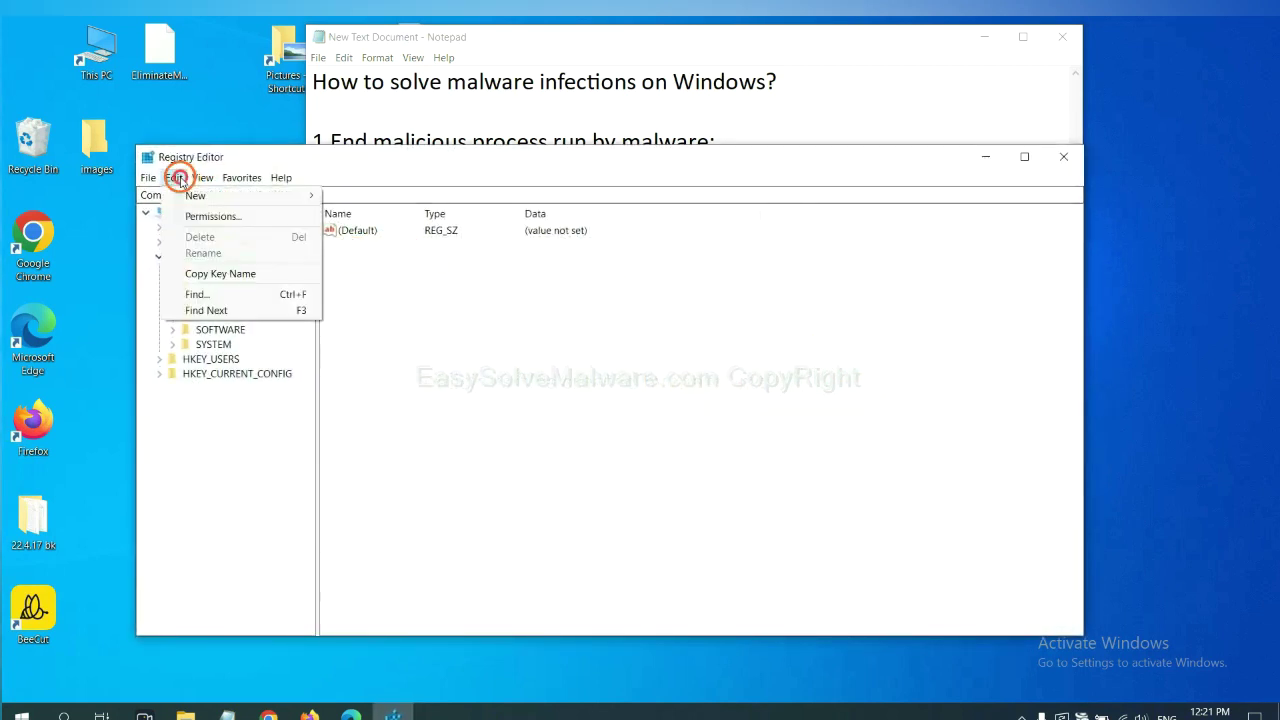
left_click(228, 295)
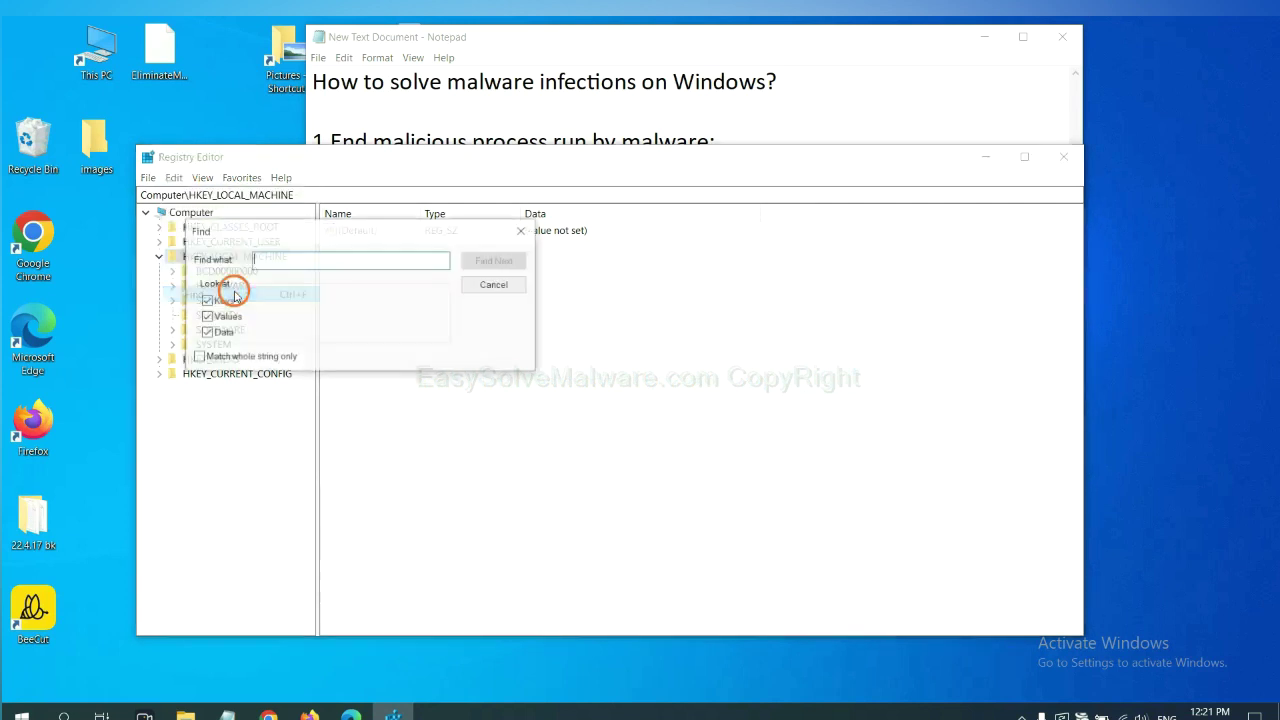
left_click_drag(363, 217, 511, 263)
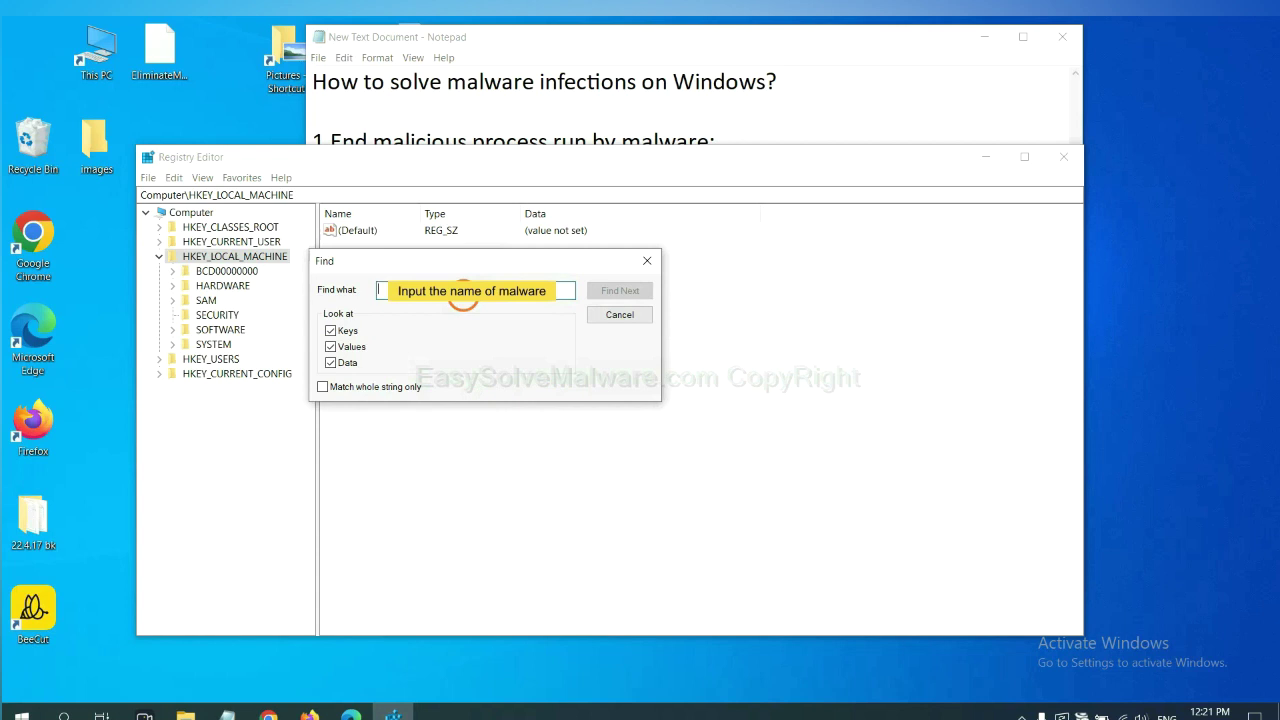
type("beecut")
left_click(619, 292)
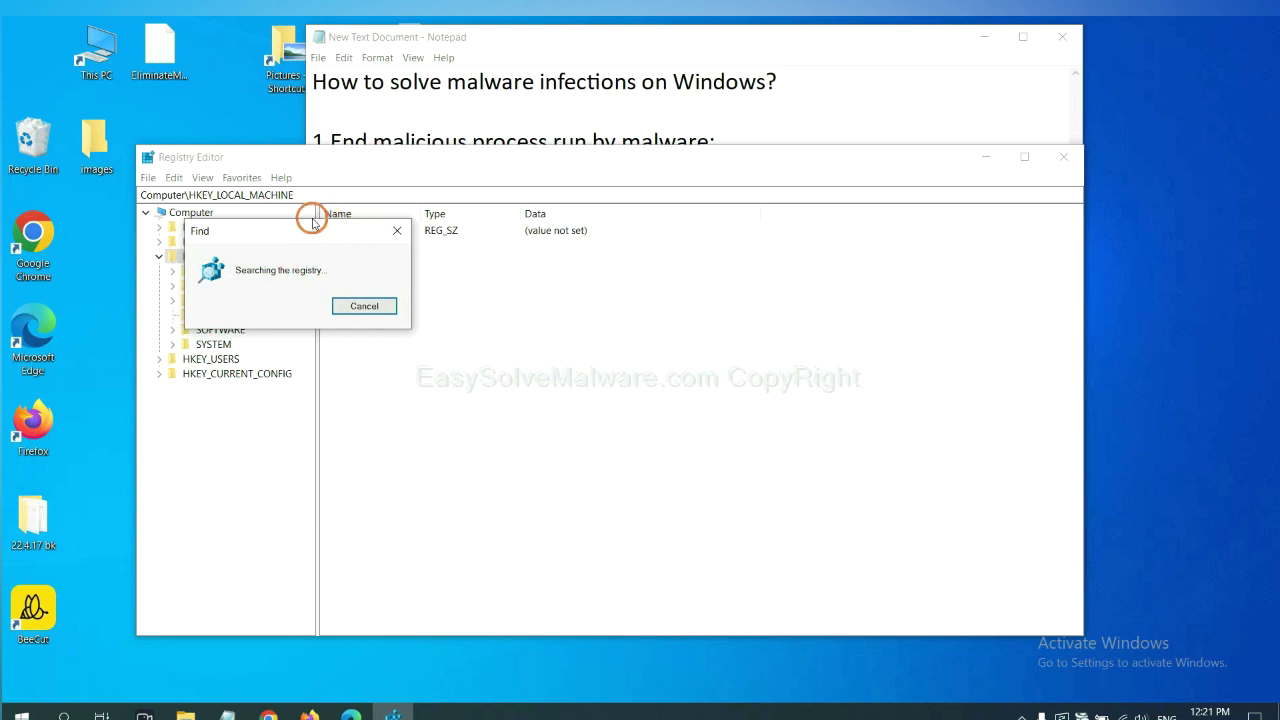
Open the context menu of the FEATURE_BROWSER_EMULATION key holding the BeeCut.exe value (0x00002af9)
left_click_drag(300, 228, 503, 223)
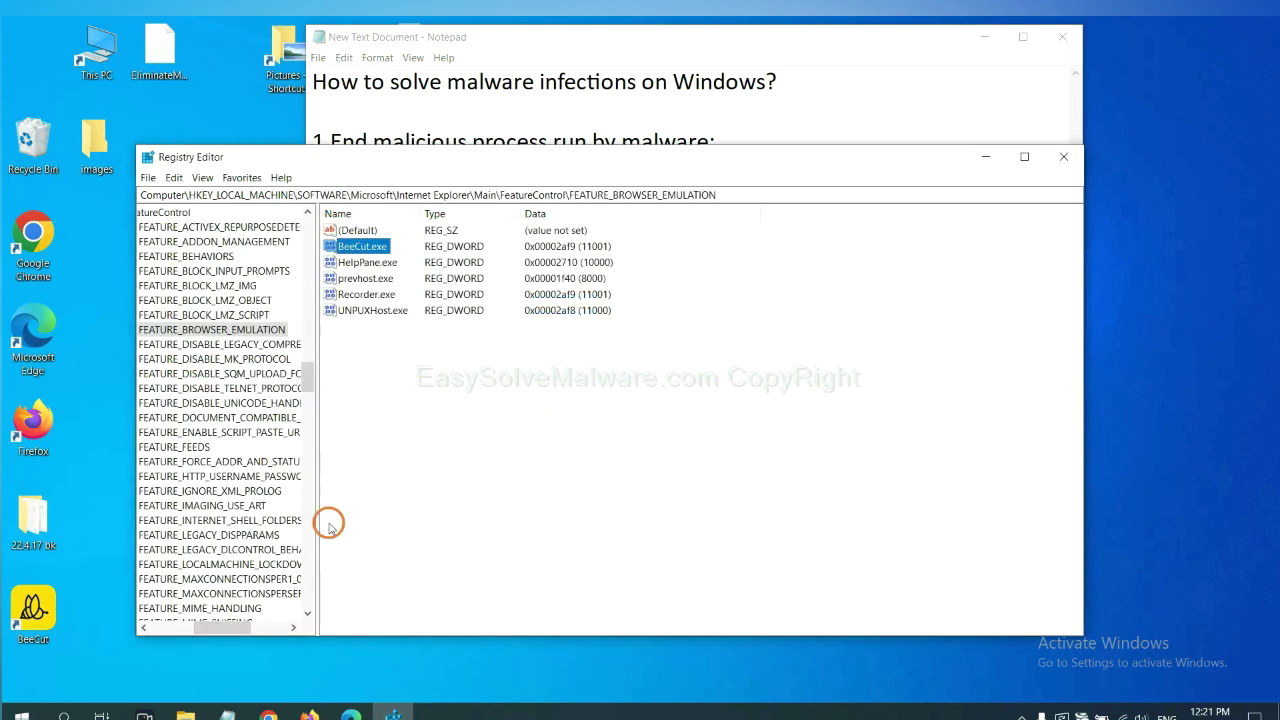
mouse_move(218, 630)
left_mouse_down()
mouse_move(189, 625)
mouse_move(207, 626)
left_mouse_up()
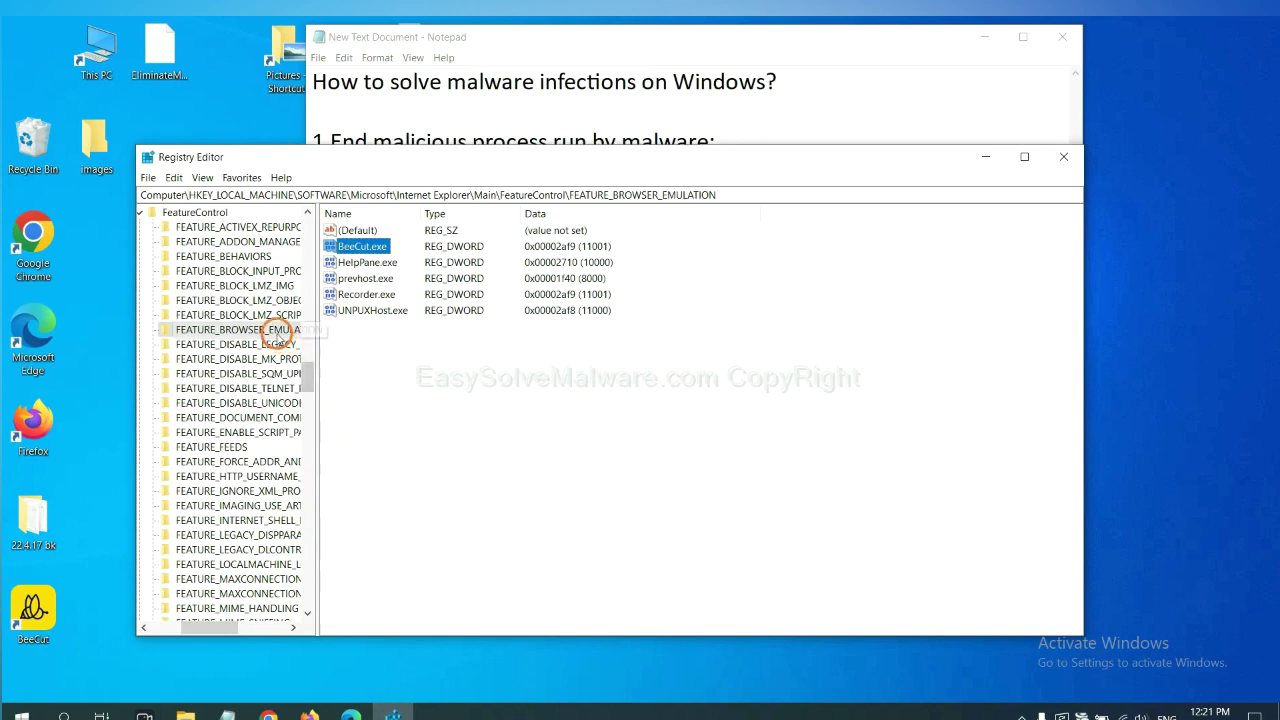
right_click(260, 330)
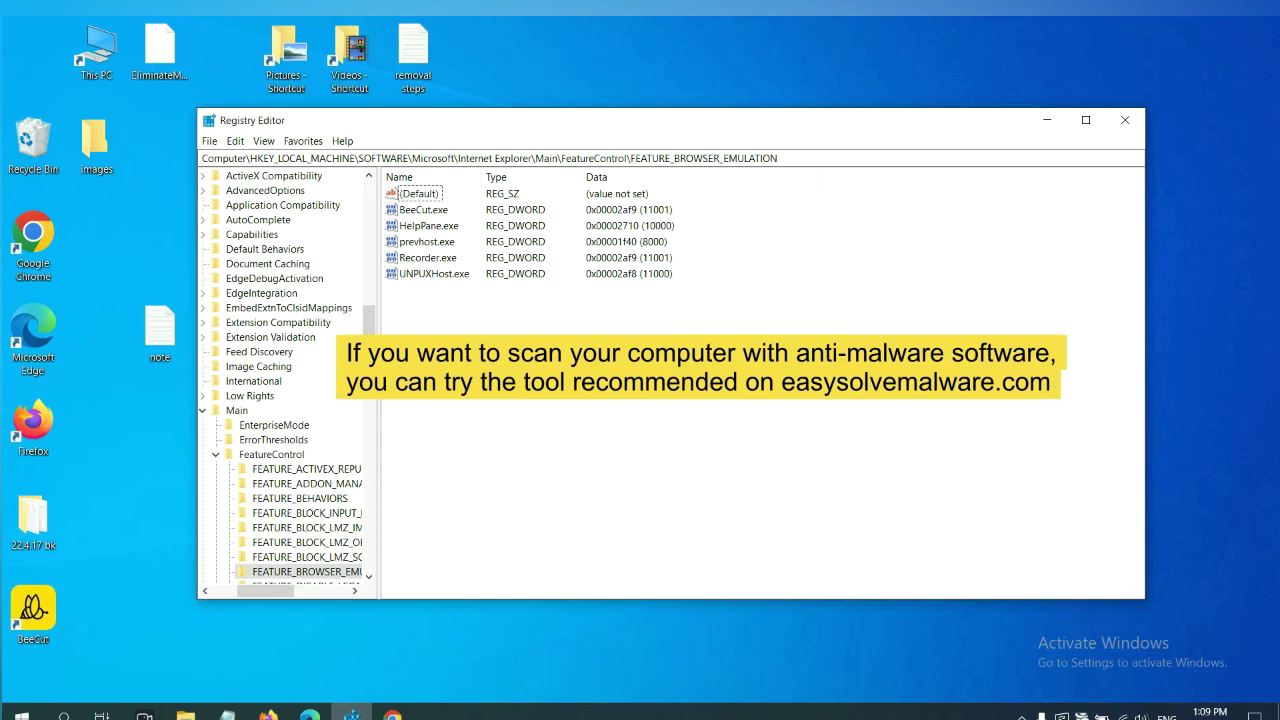
Read through the easysolvemalware.com removal steps page in Chrome, then return to the notes
left_click(407, 714)
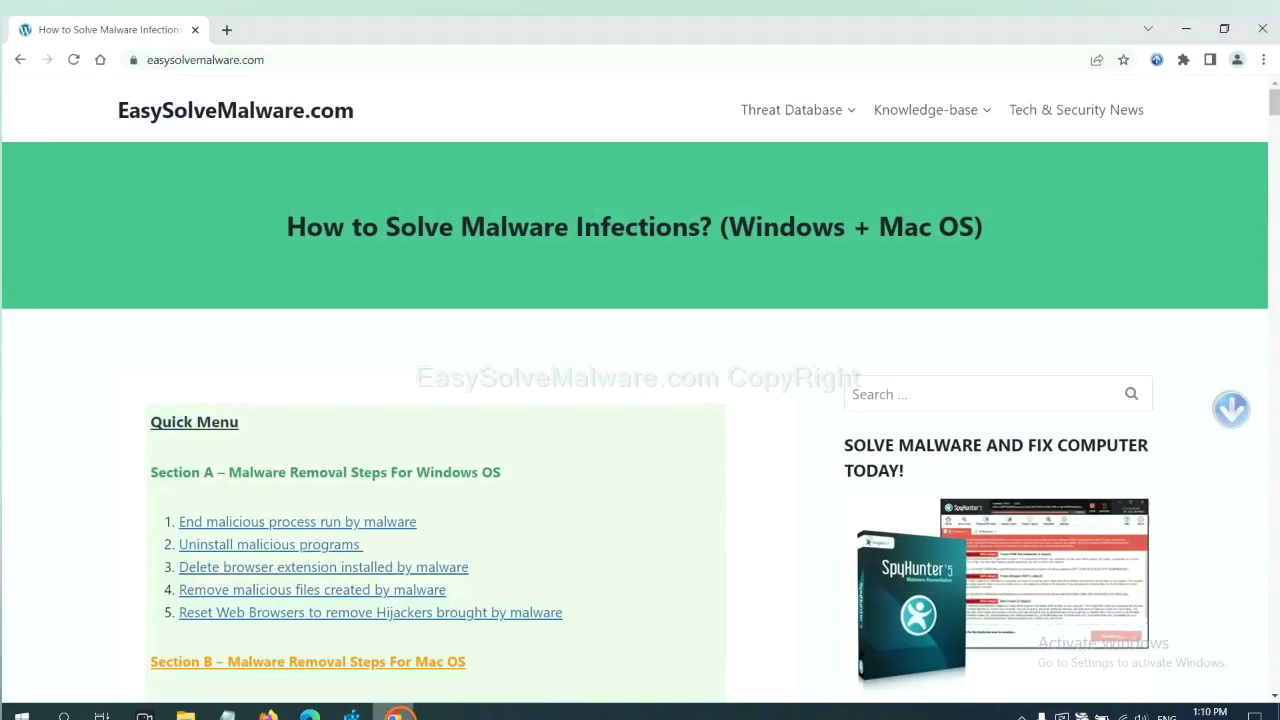
scroll(931, 460, "down", 1)
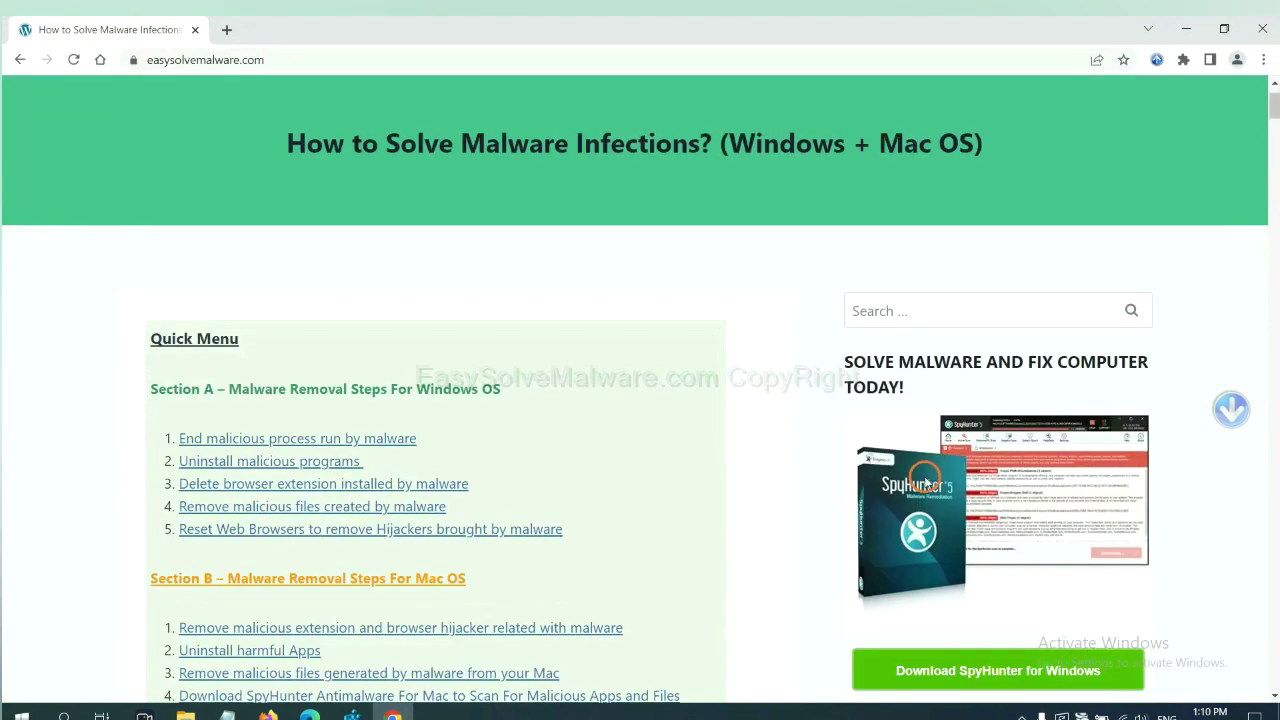
scroll(922, 480, "up", 1)
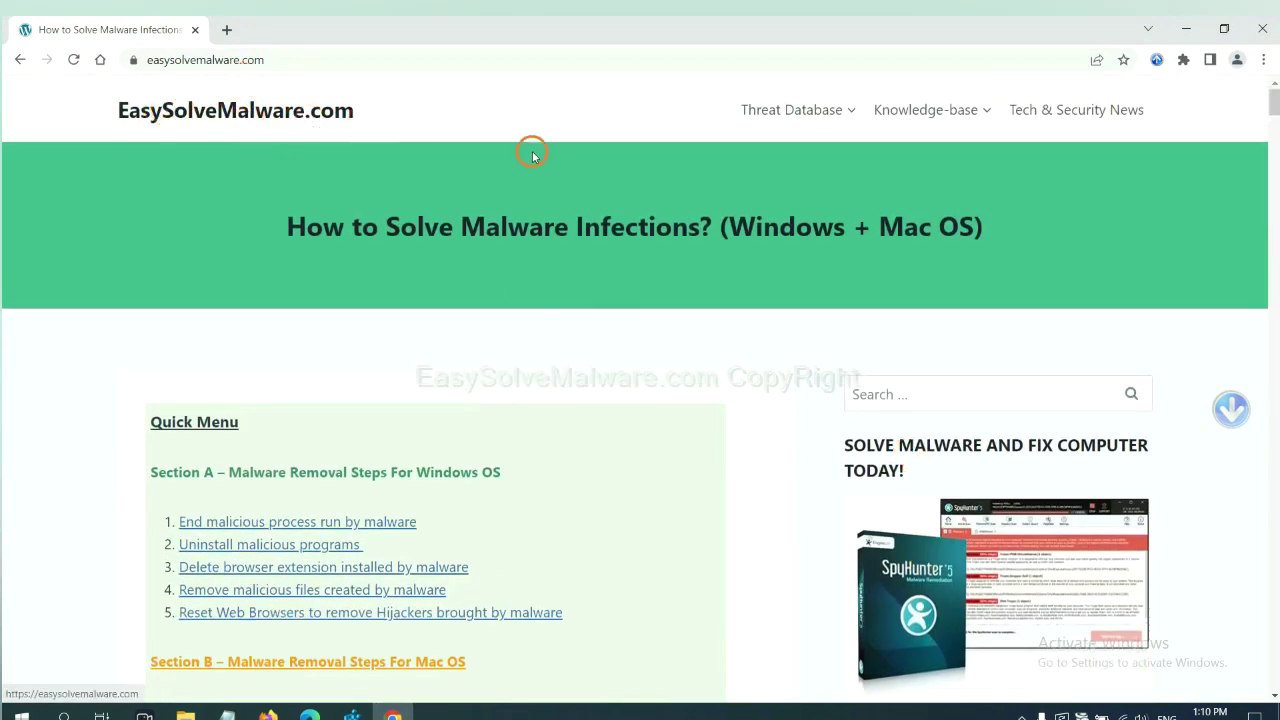
scroll(1040, 457, "down", 3)
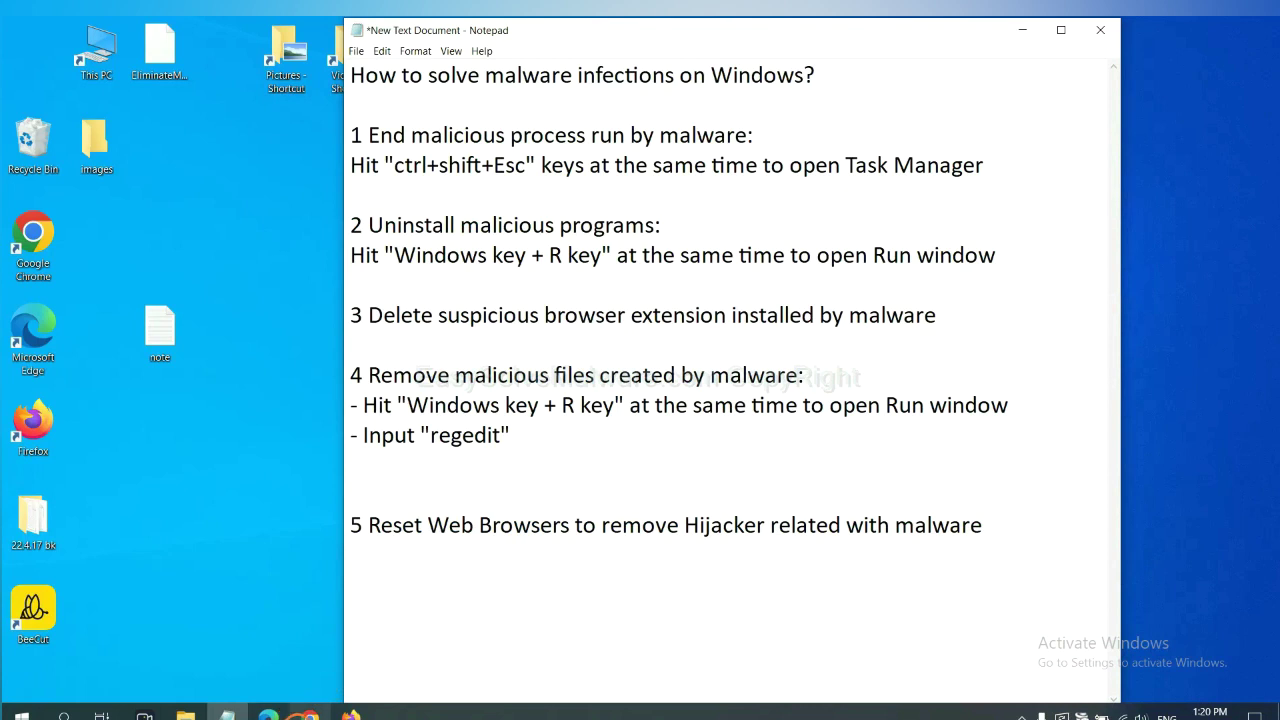
Search Chrome settings for 'reset' and bring up the 'Reset settings?' confirmation
left_click(307, 714)
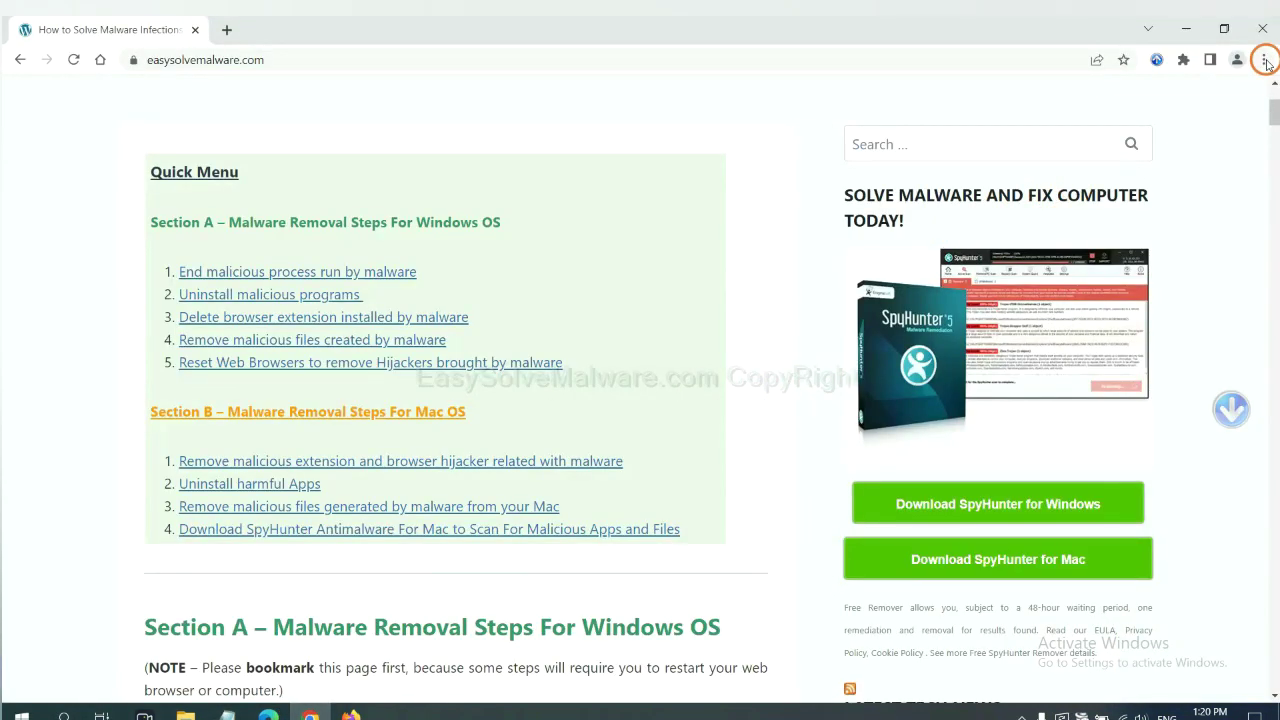
left_click(1264, 60)
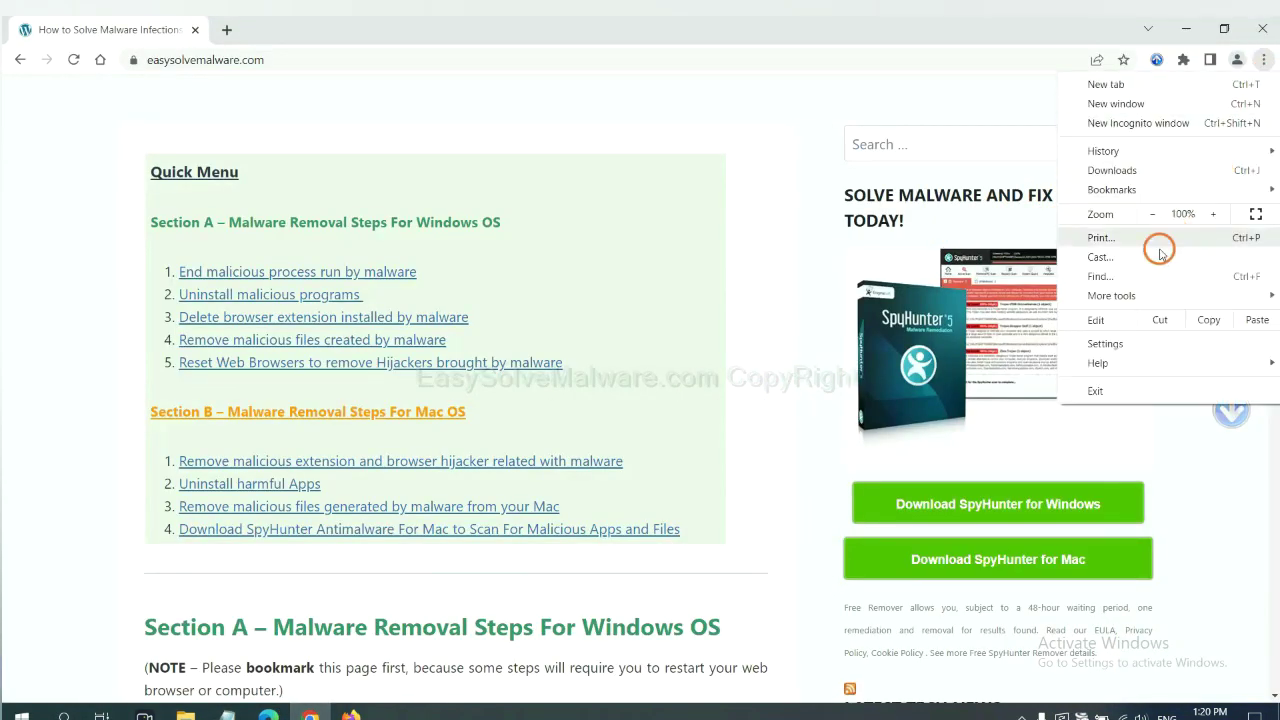
left_click(1110, 342)
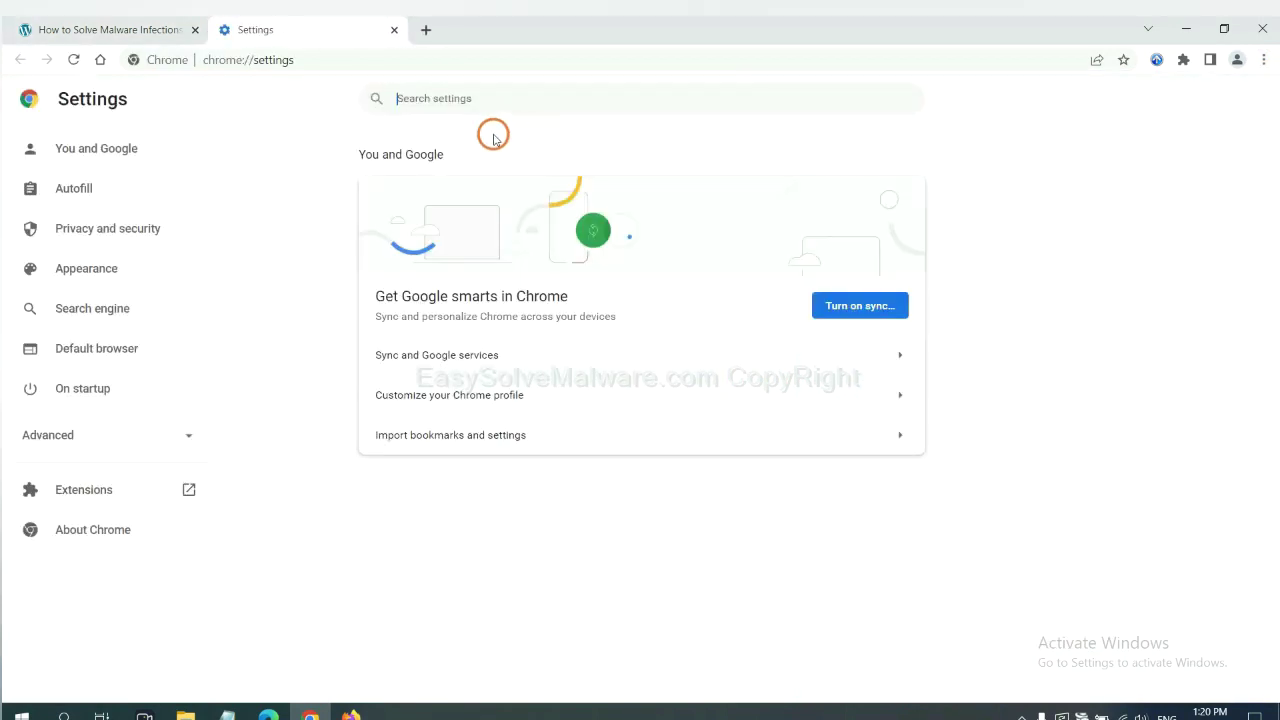
type("reset")
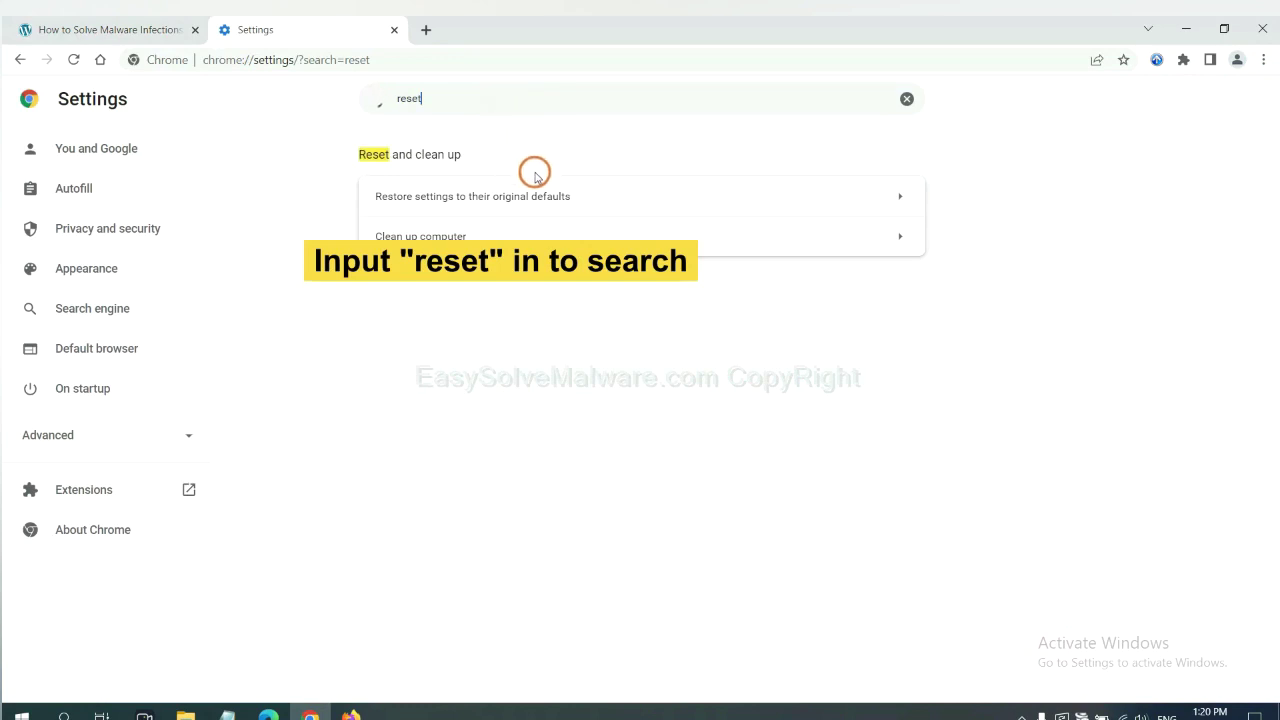
left_click(550, 196)
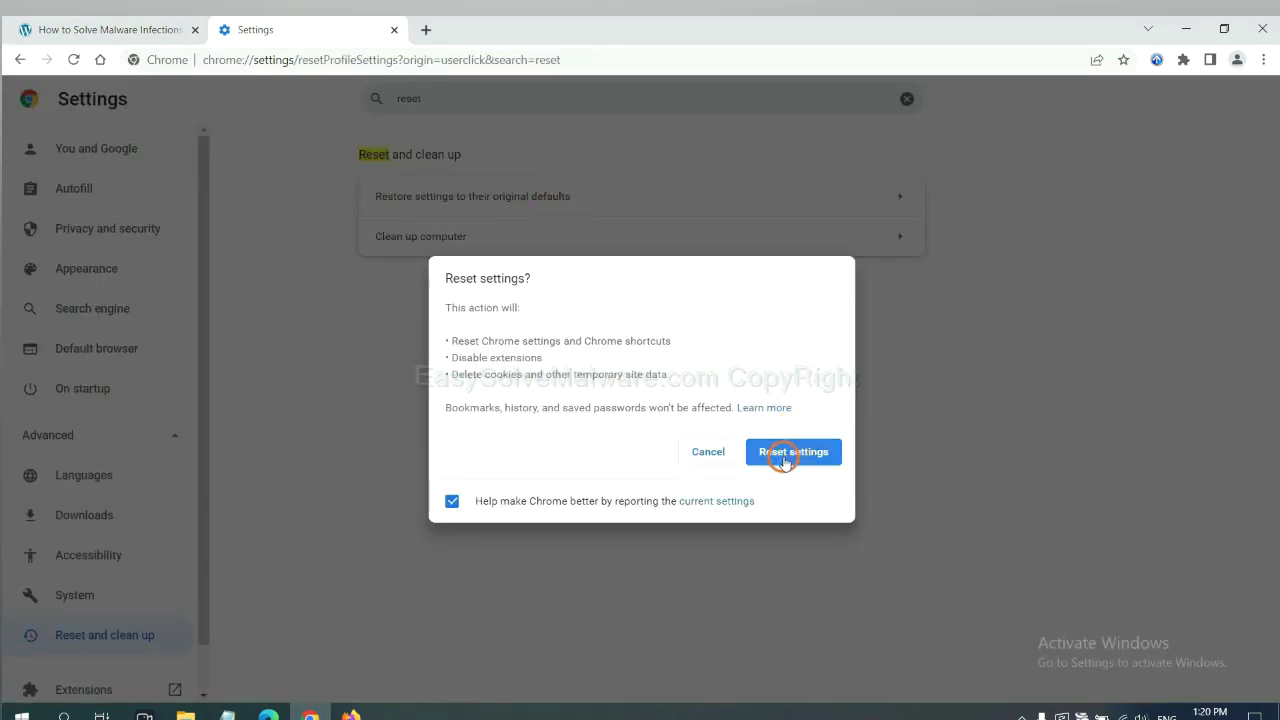
left_click(355, 710)
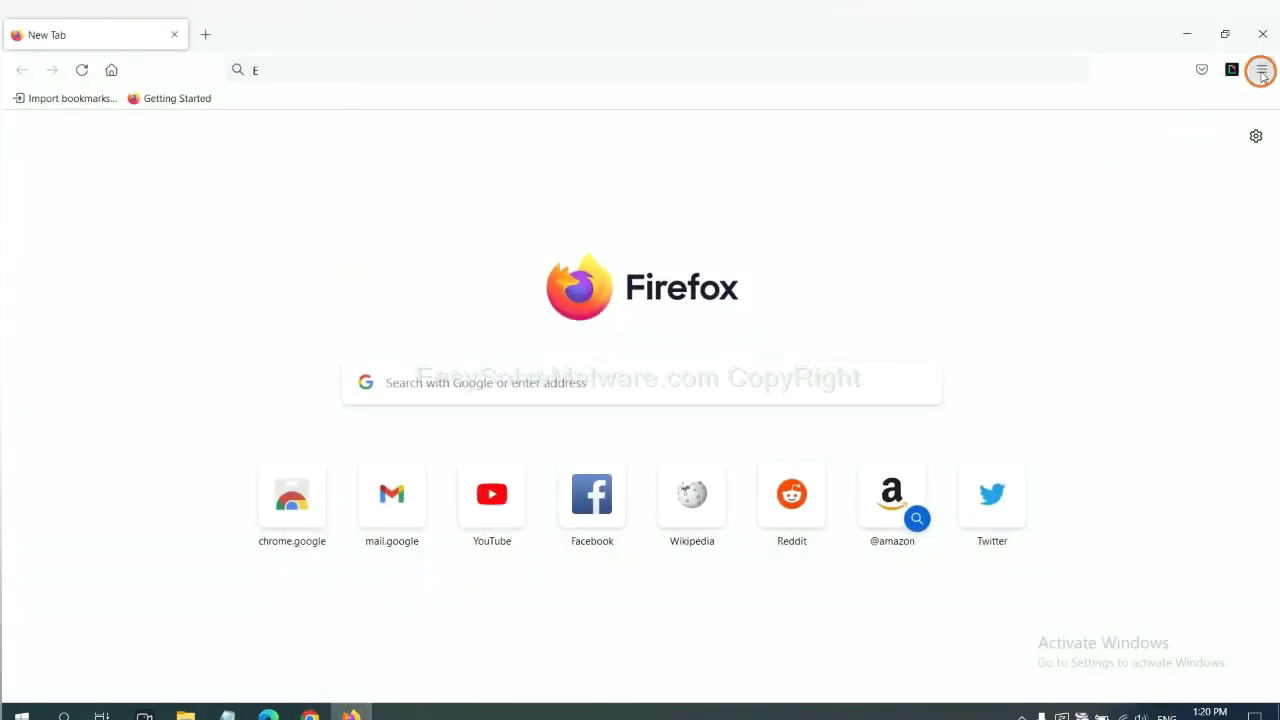
Start Refresh Firefox from the Troubleshooting Information page and confirm the refresh
left_click(1261, 70)
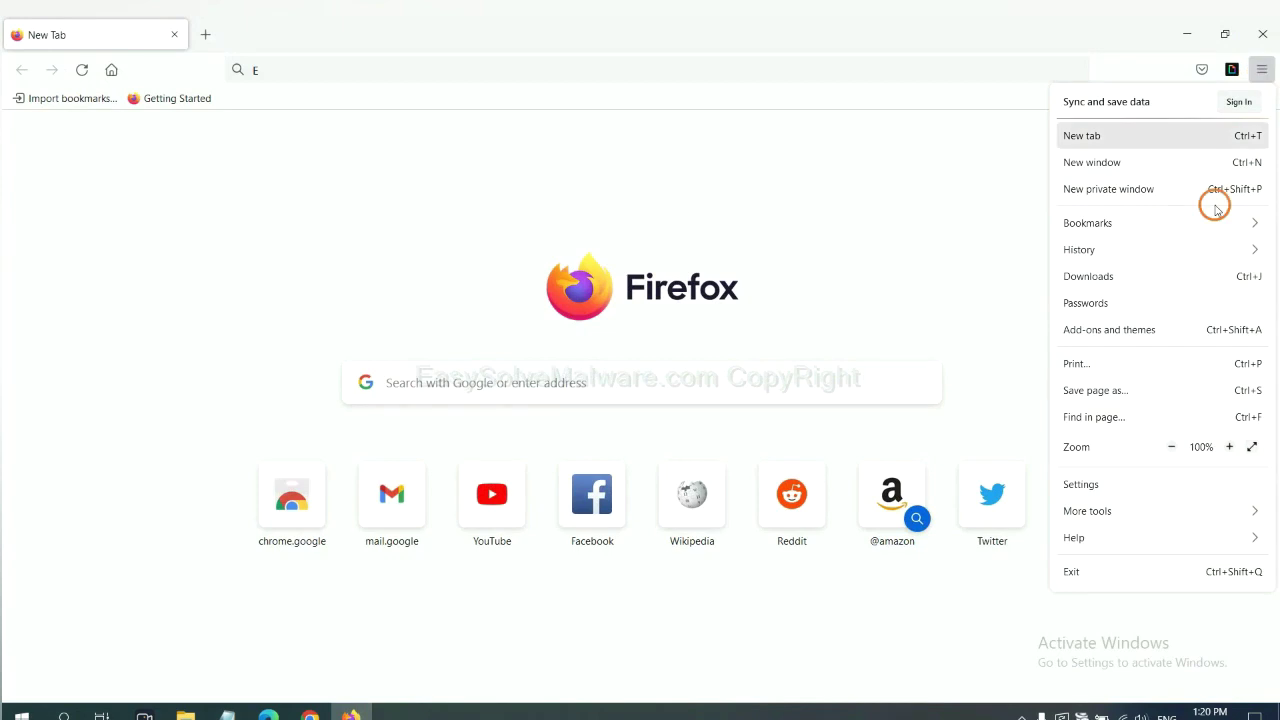
left_click(1102, 536)
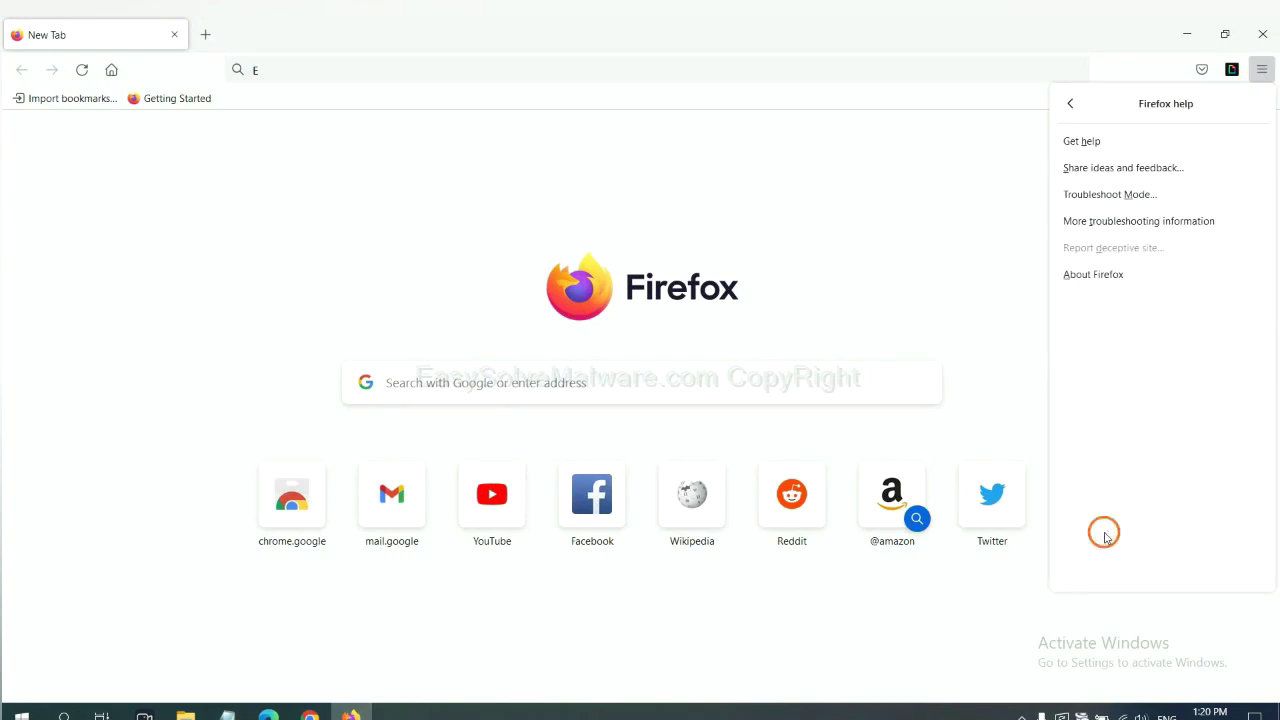
left_click(1125, 224)
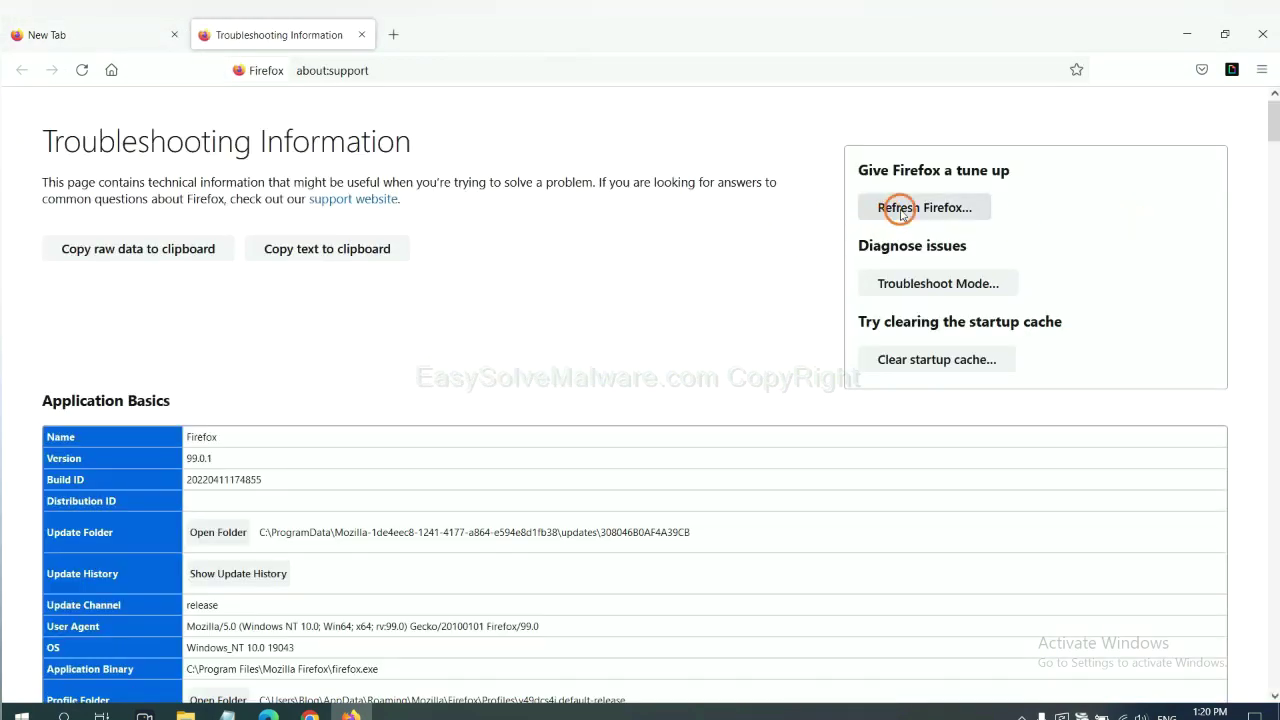
left_click(902, 212)
left_click(695, 212)
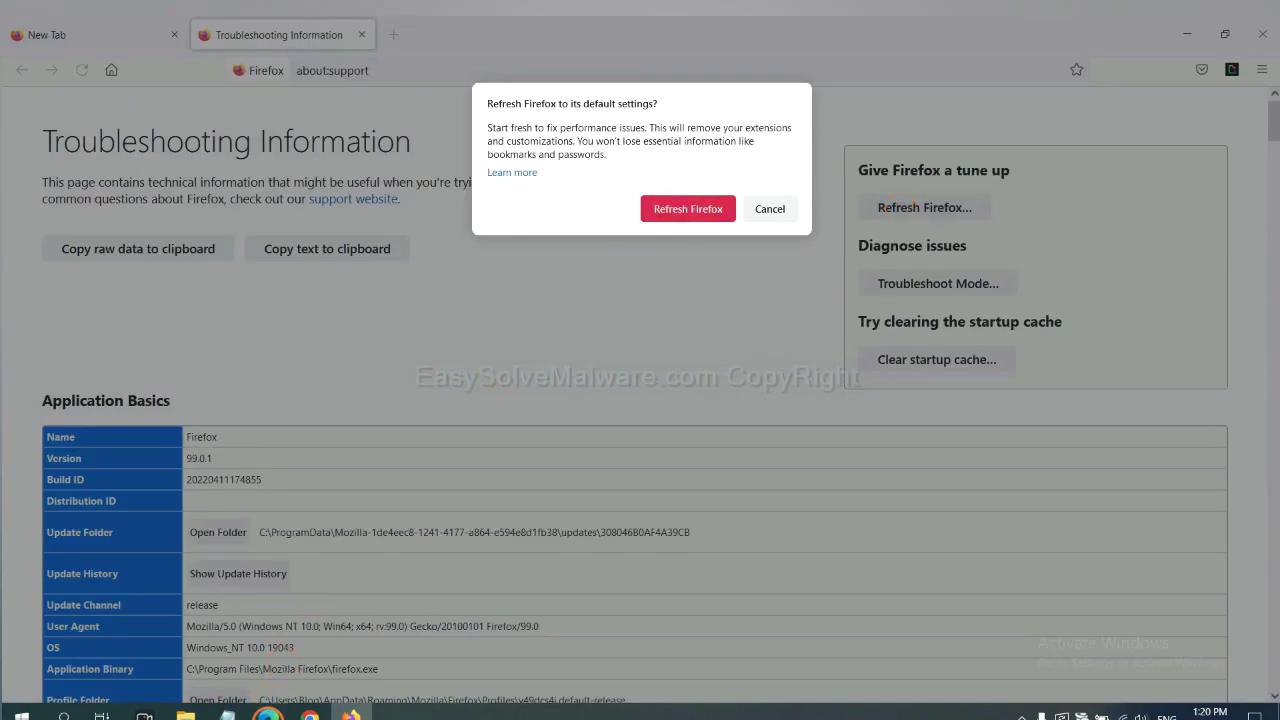
Search Edge settings for 'reset' and choose 'Restore settings to their default values'
left_click(268, 714)
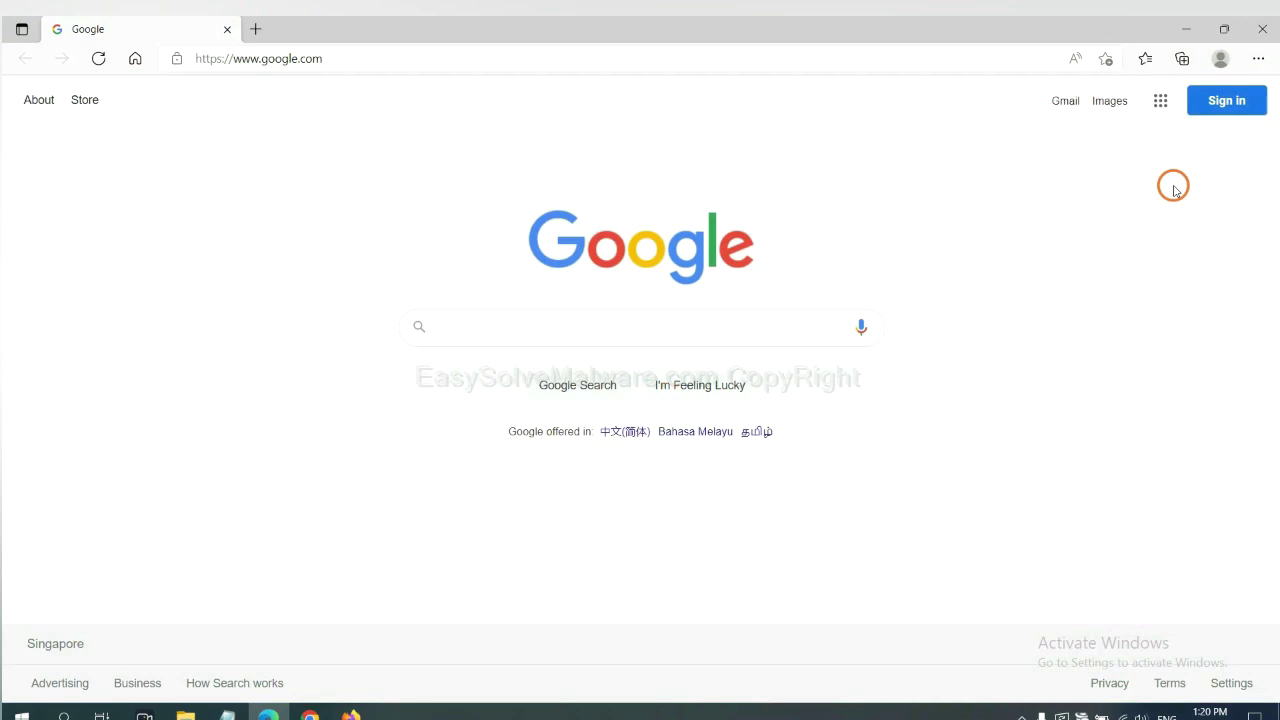
left_click(1258, 58)
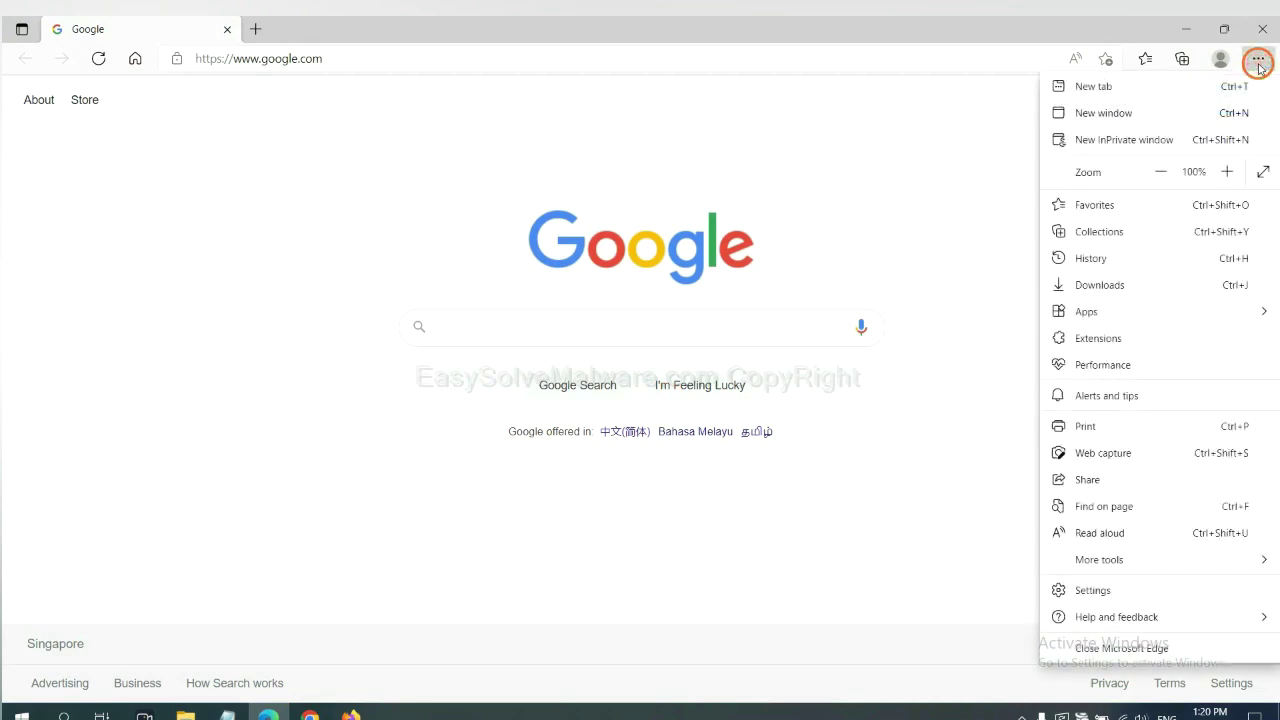
left_click(1106, 593)
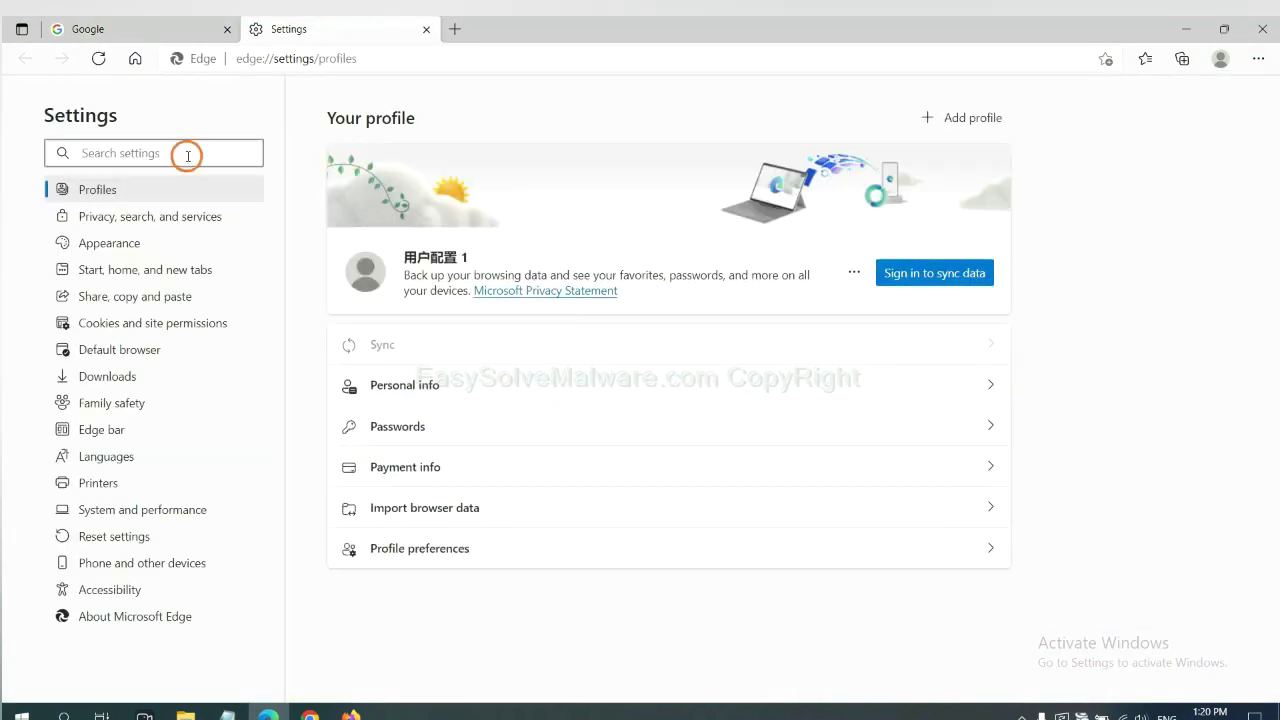
type("re")
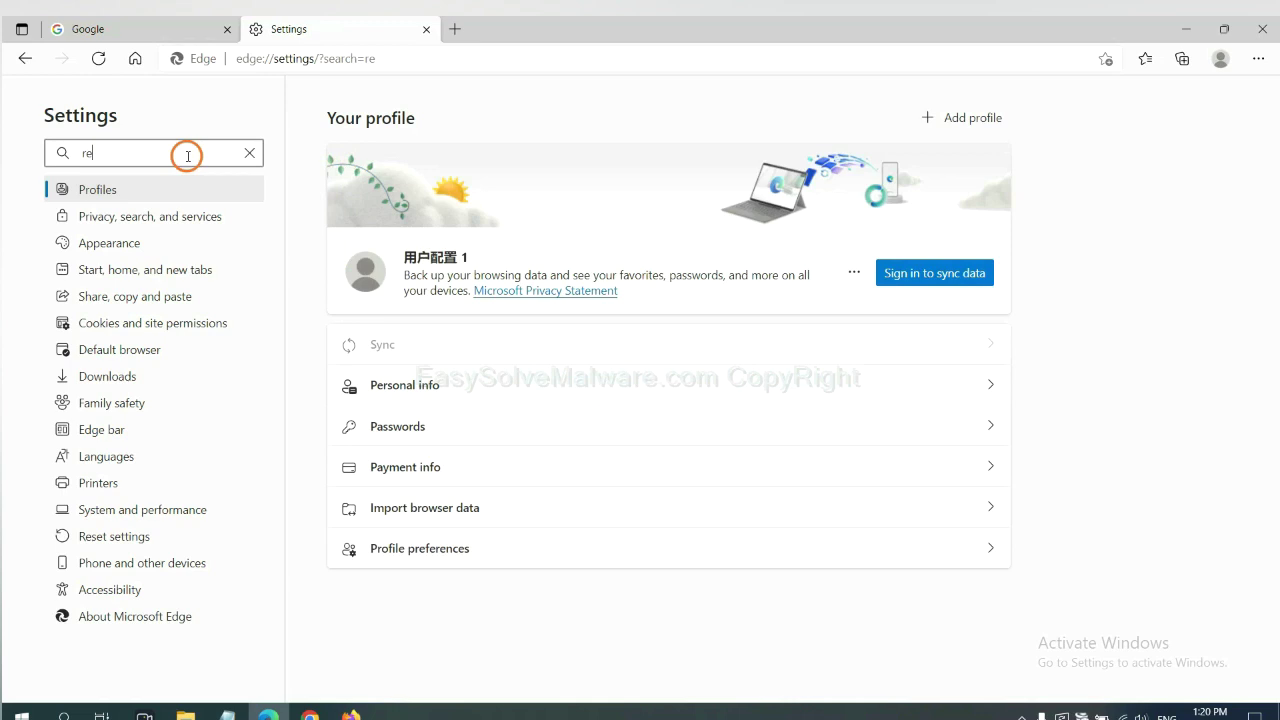
type("set")
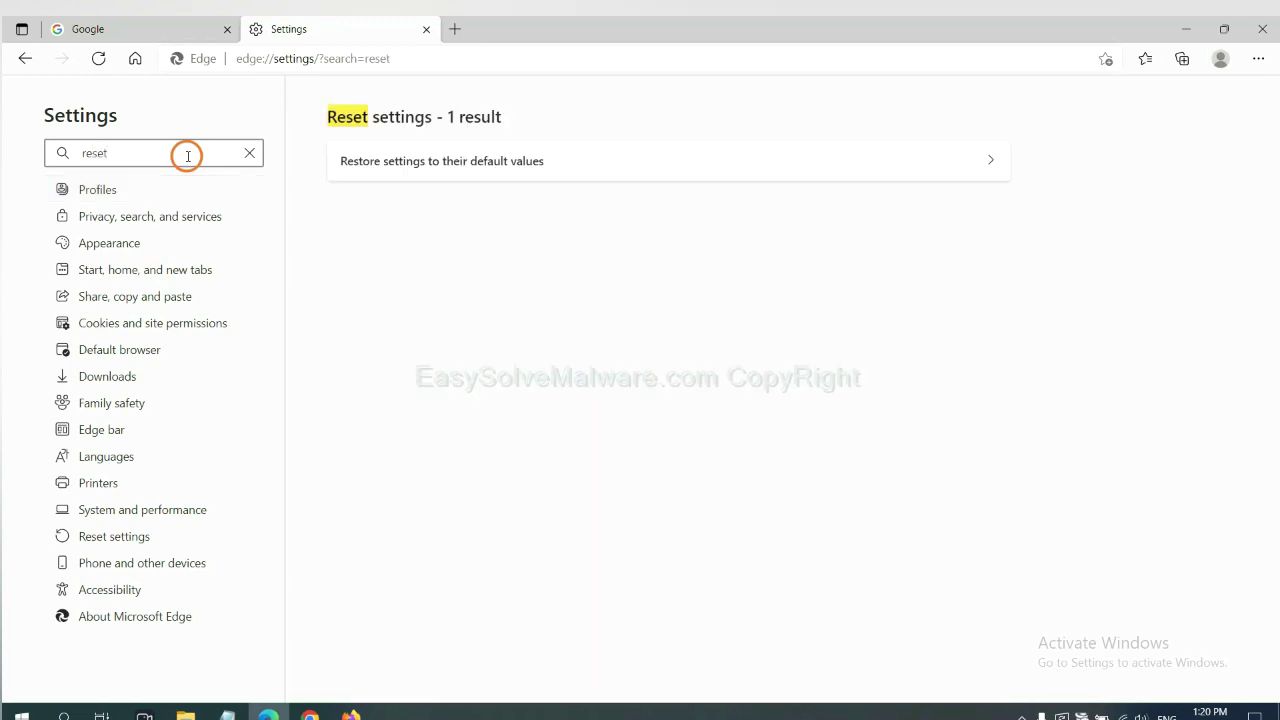
left_click(455, 165)
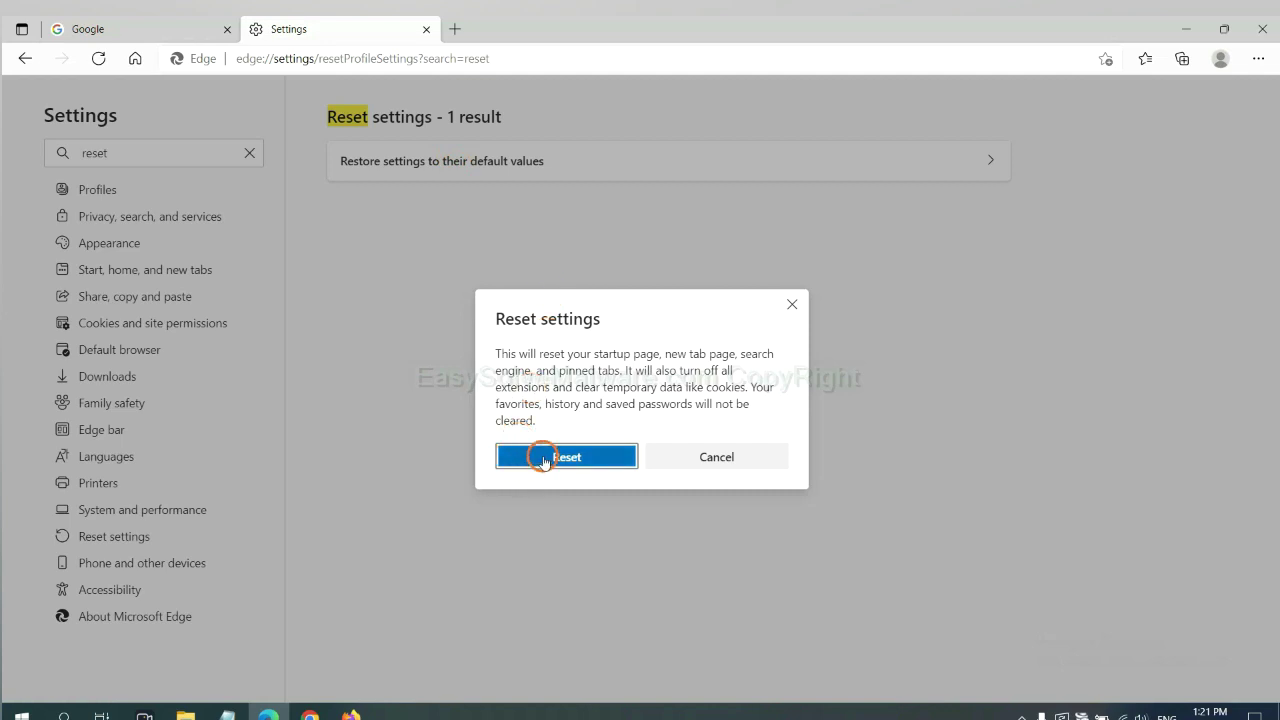